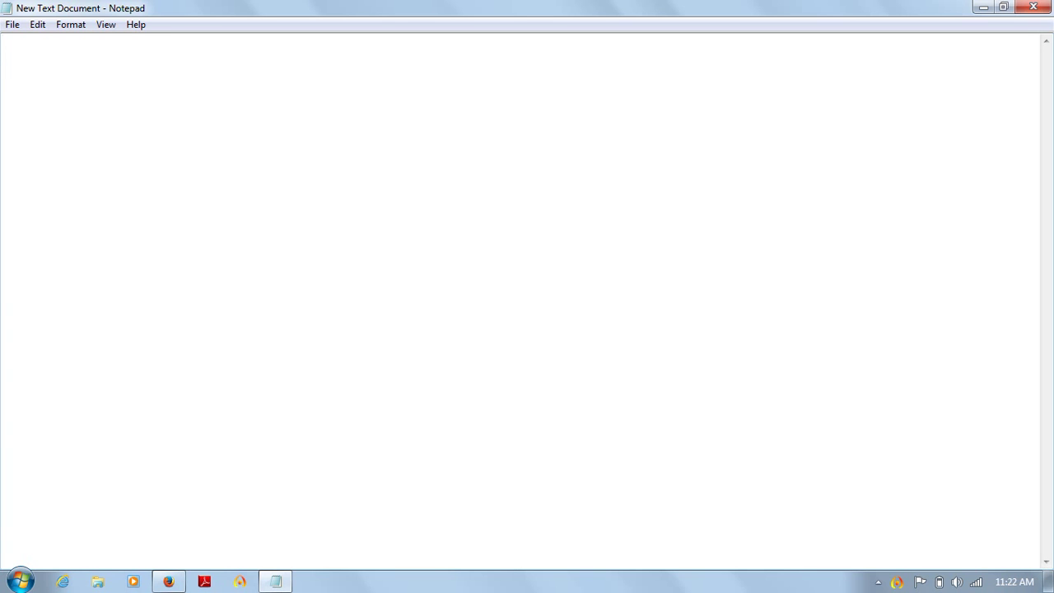
Step: Write the Notepad heading 'Creating Custom Objects' with a row of '=' beneath it, then return to Firefox
text(Creating Custom )
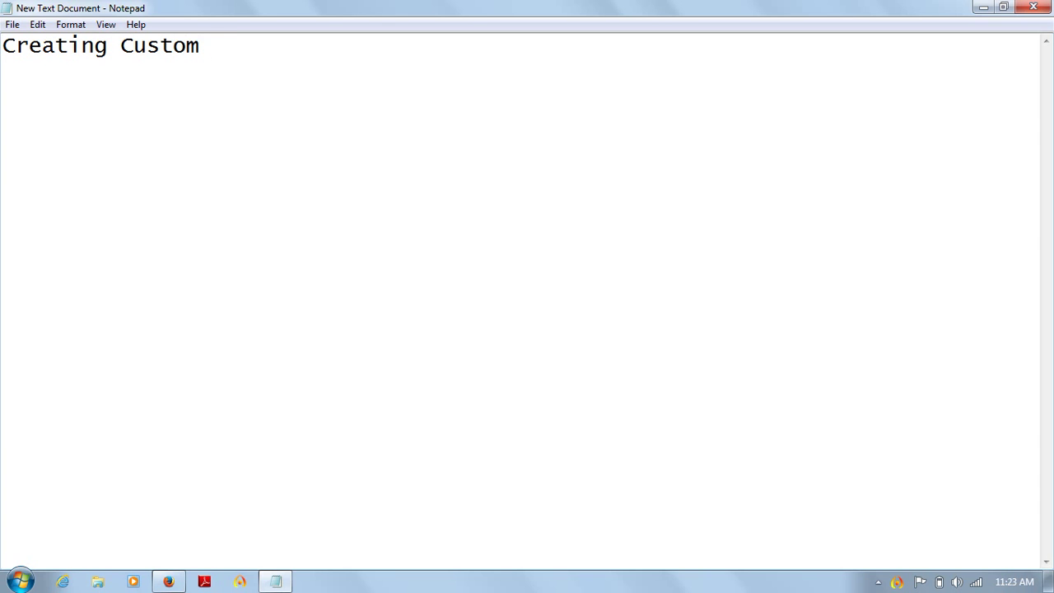
text(Objects)
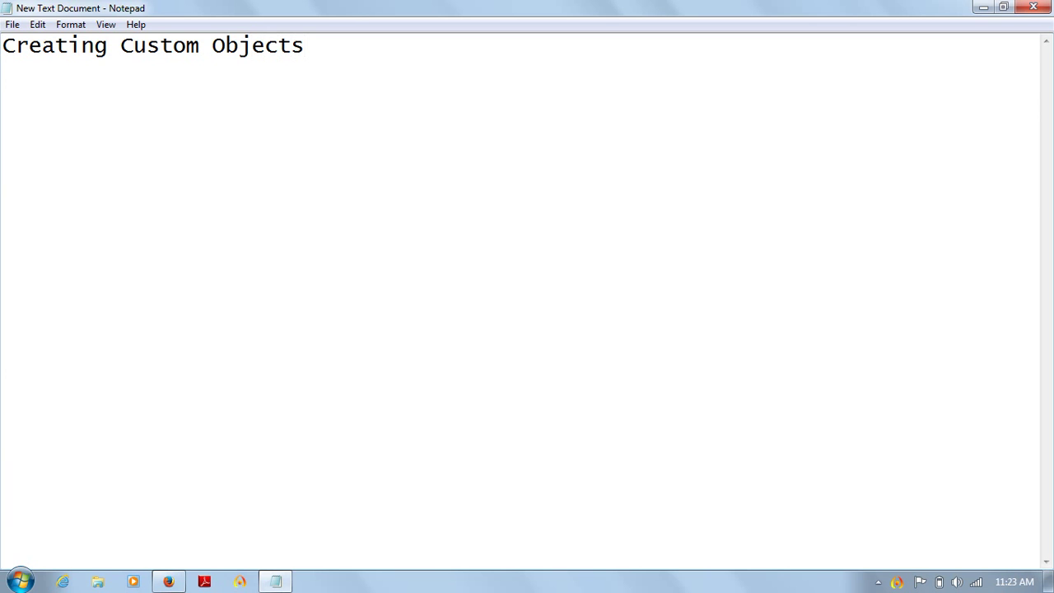
key(Return)
text(=======================)
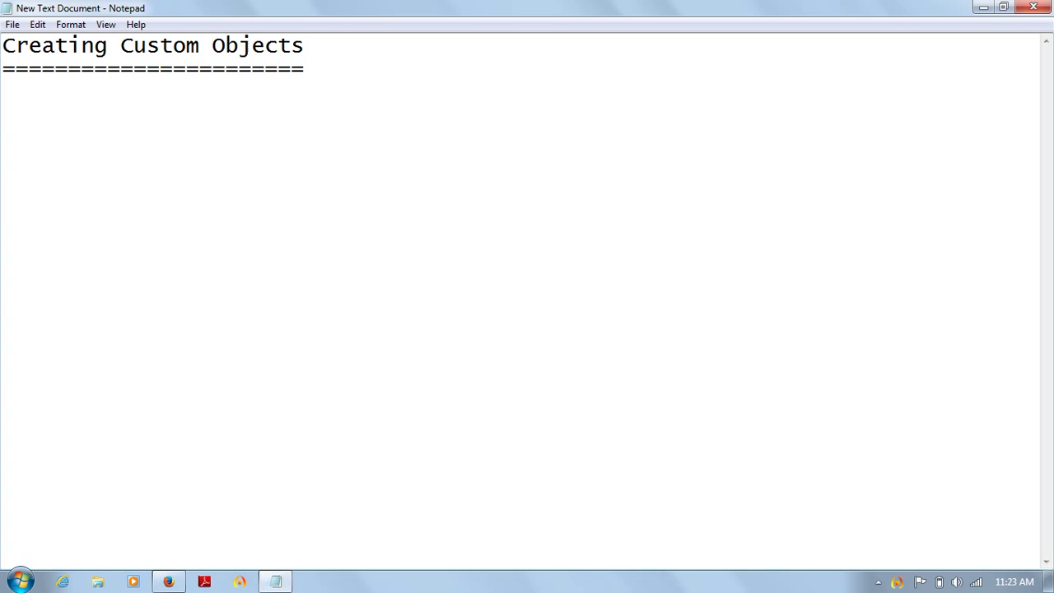
key(Return)
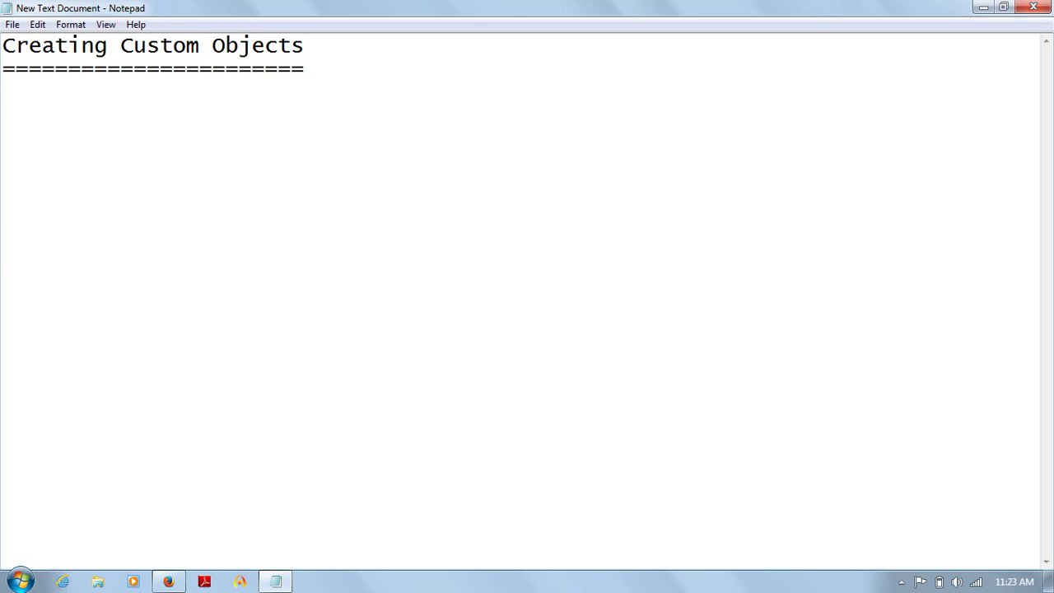
key(alt+Tab)
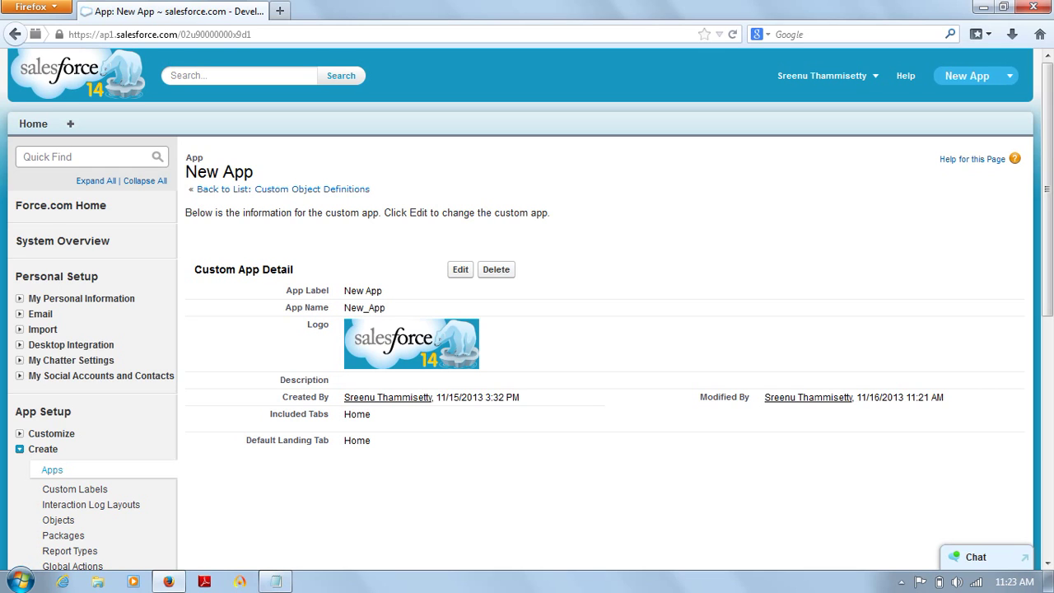
Step: Go to the Custom Objects list from the Salesforce setup sidebar under Create > Objects
click(976, 75)
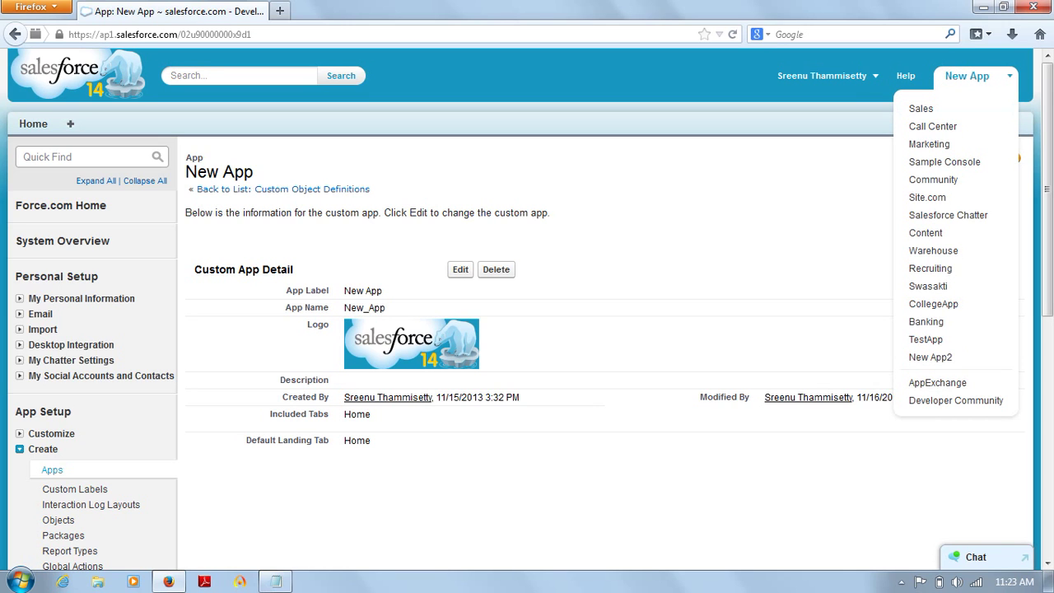
click(976, 75)
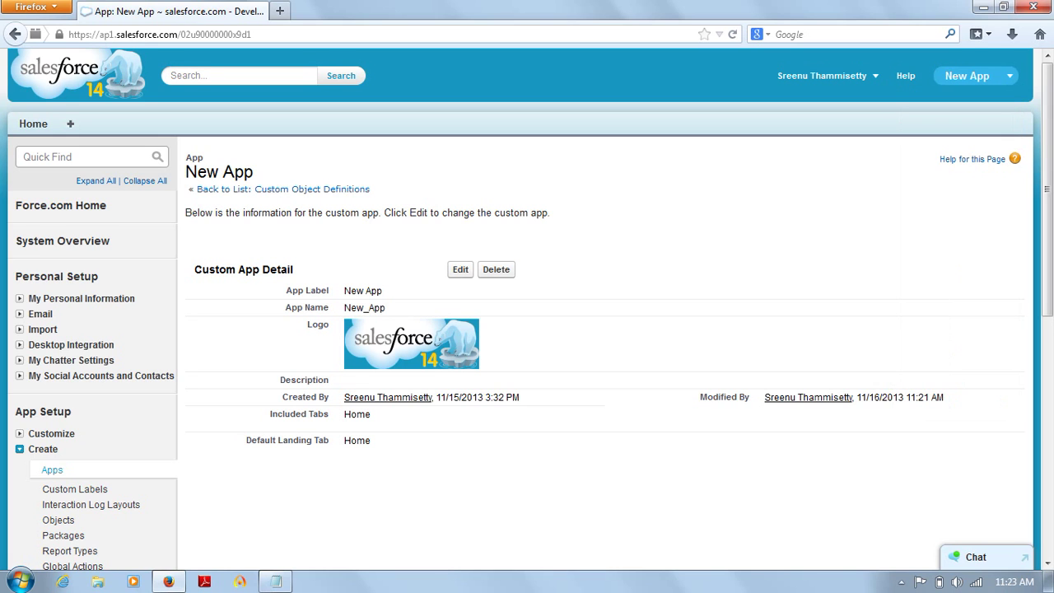
scroll(527, 309, down, 2)
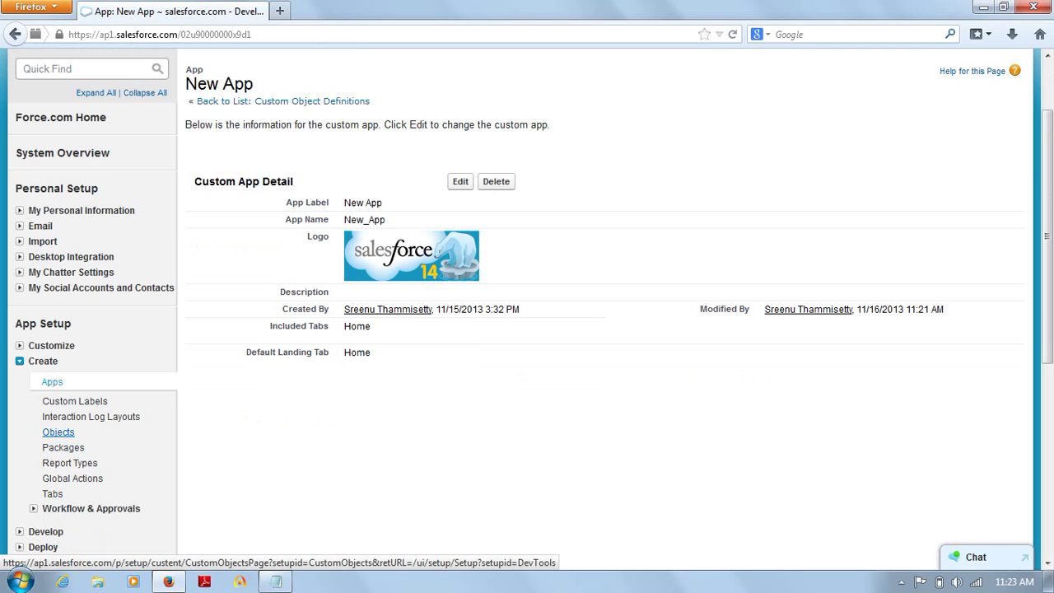
click(57, 433)
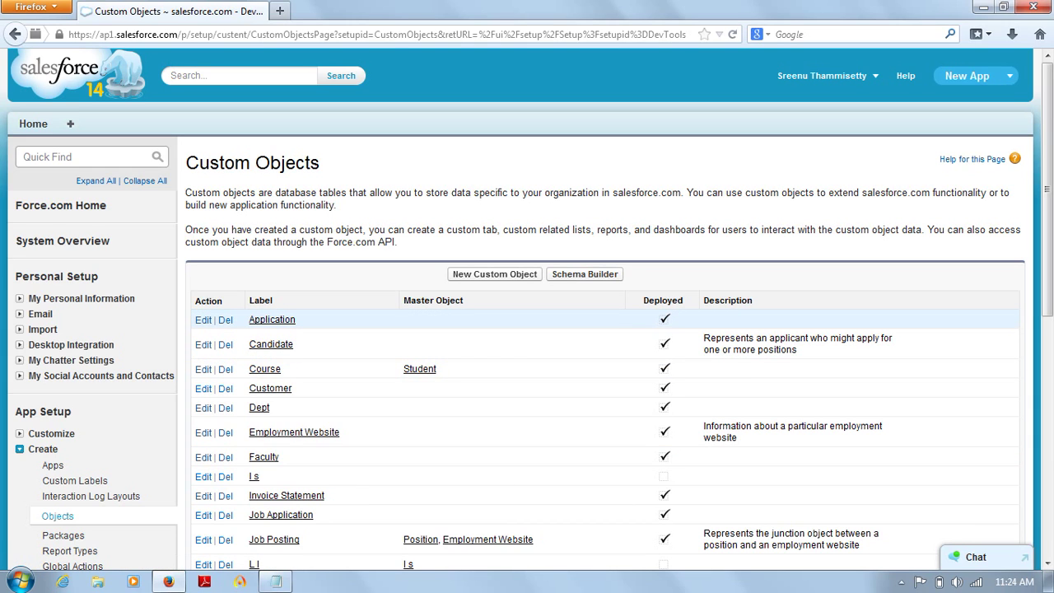
Step: Show the user name dropdown menu at the top of the Custom Objects page
key(F12)
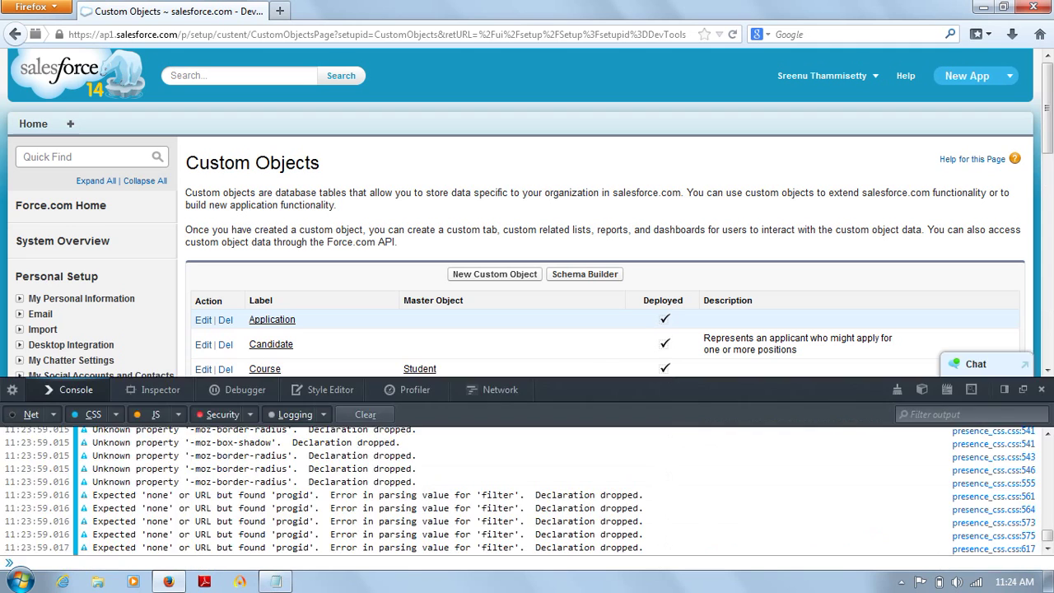
key(F12)
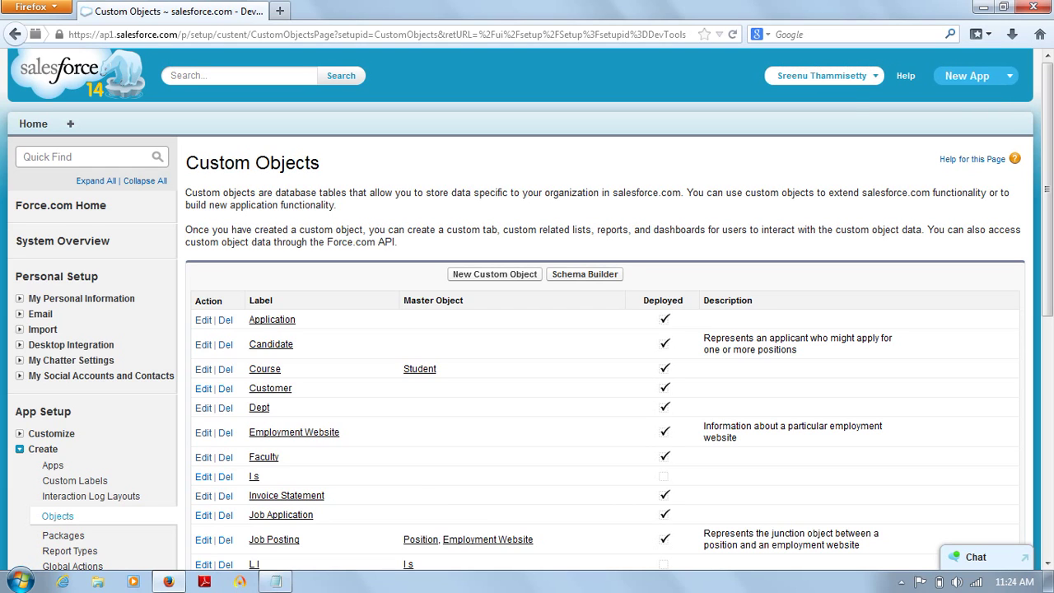
click(822, 75)
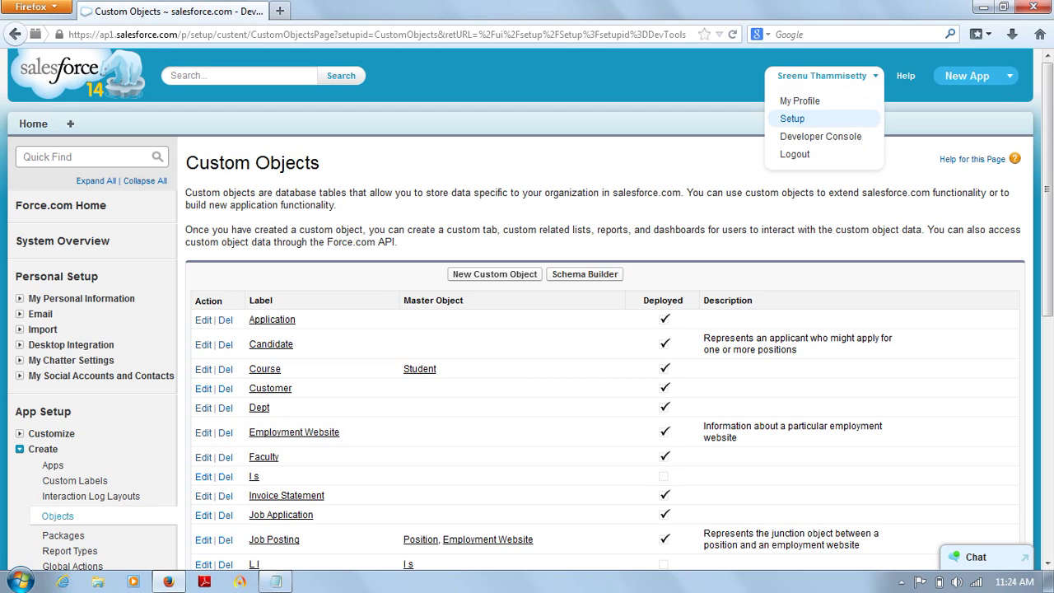
click(792, 119)
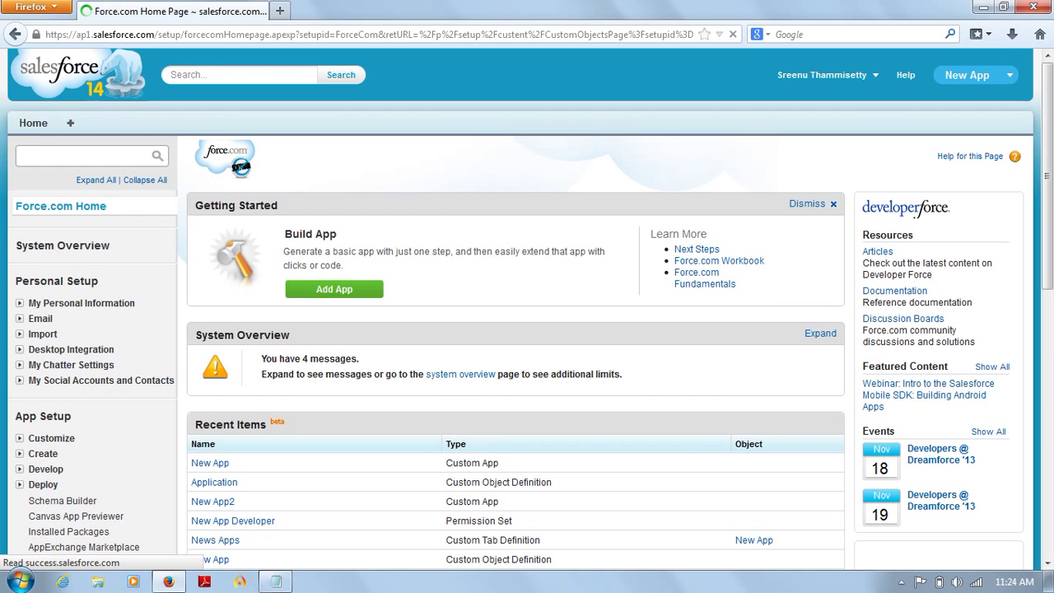
scroll(527, 309, down, 8)
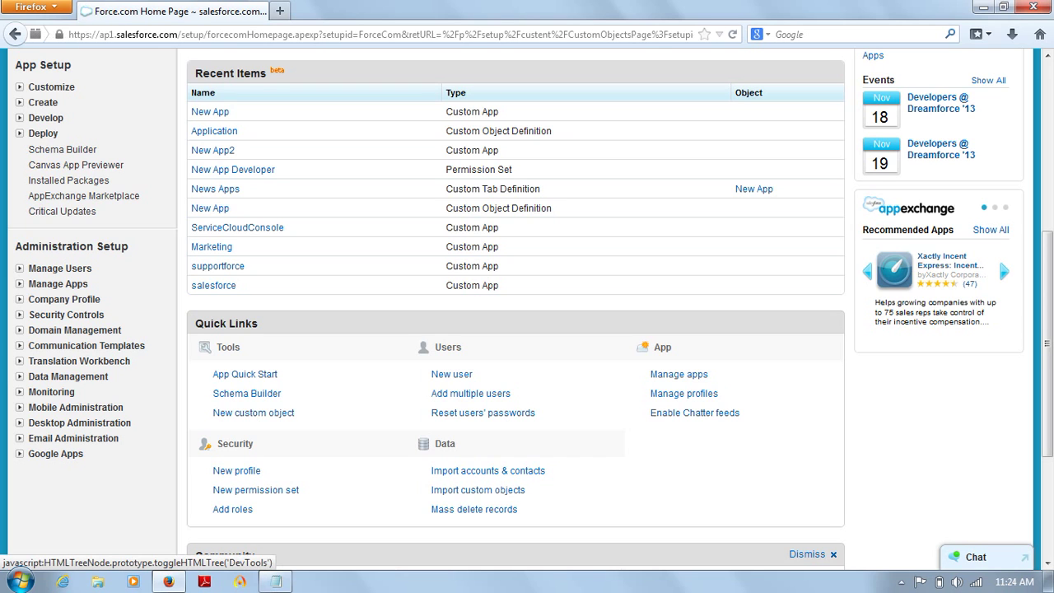
click(20, 103)
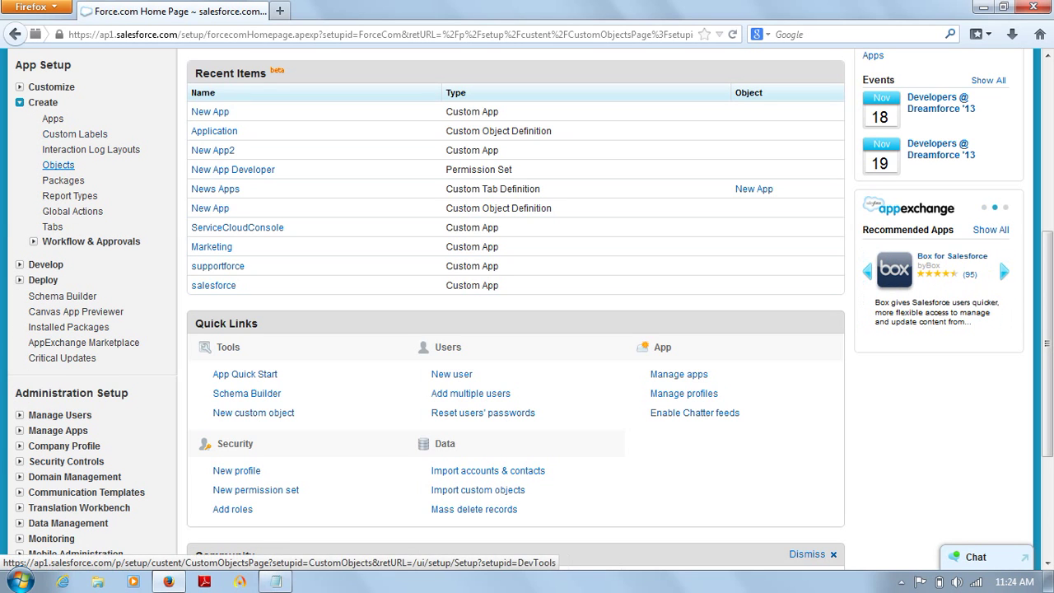
click(59, 165)
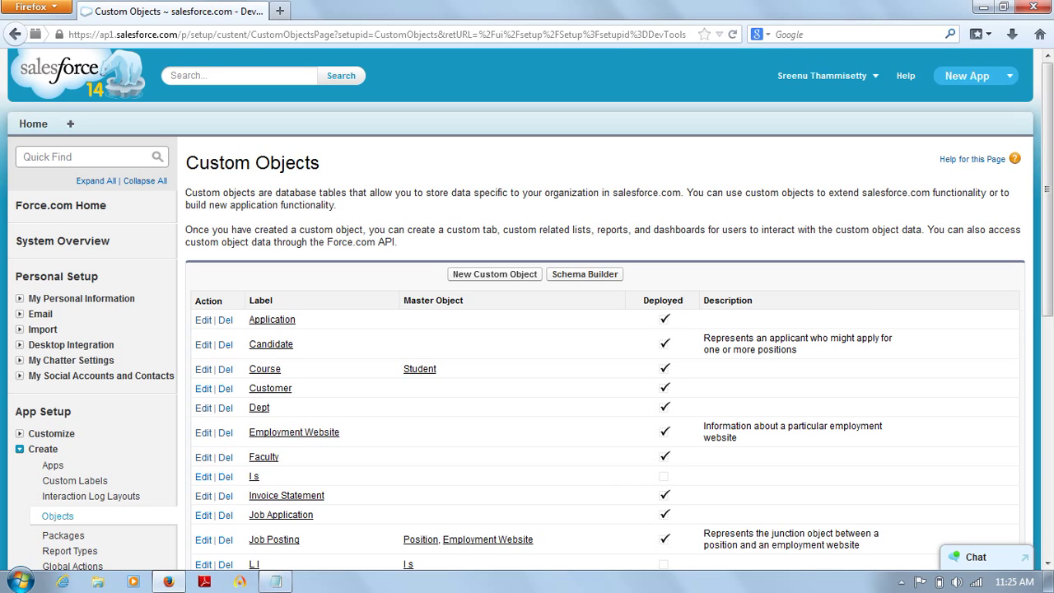
drag(186, 193, 336, 205)
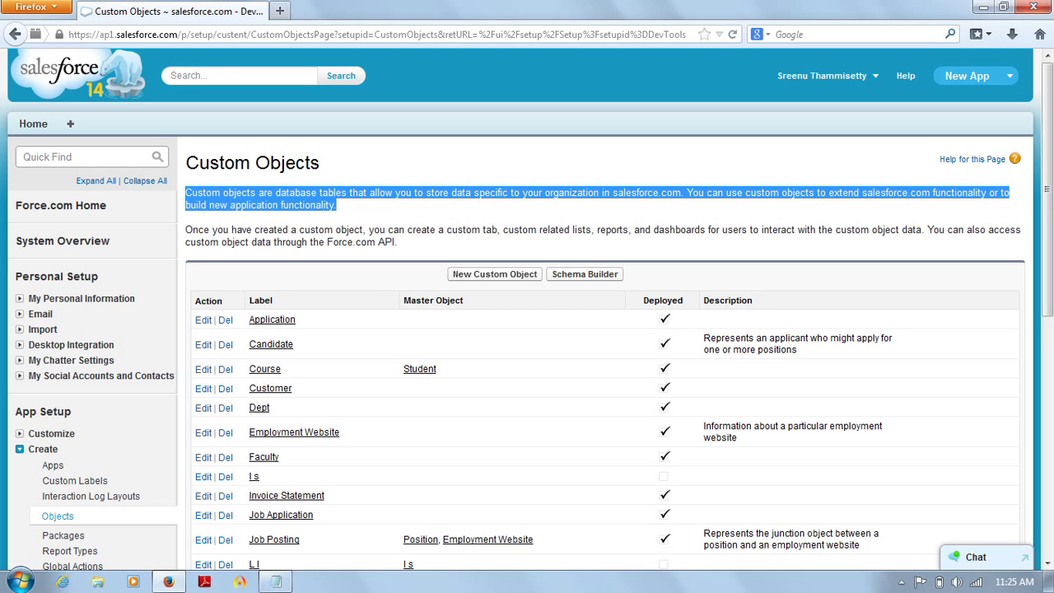
click(428, 210)
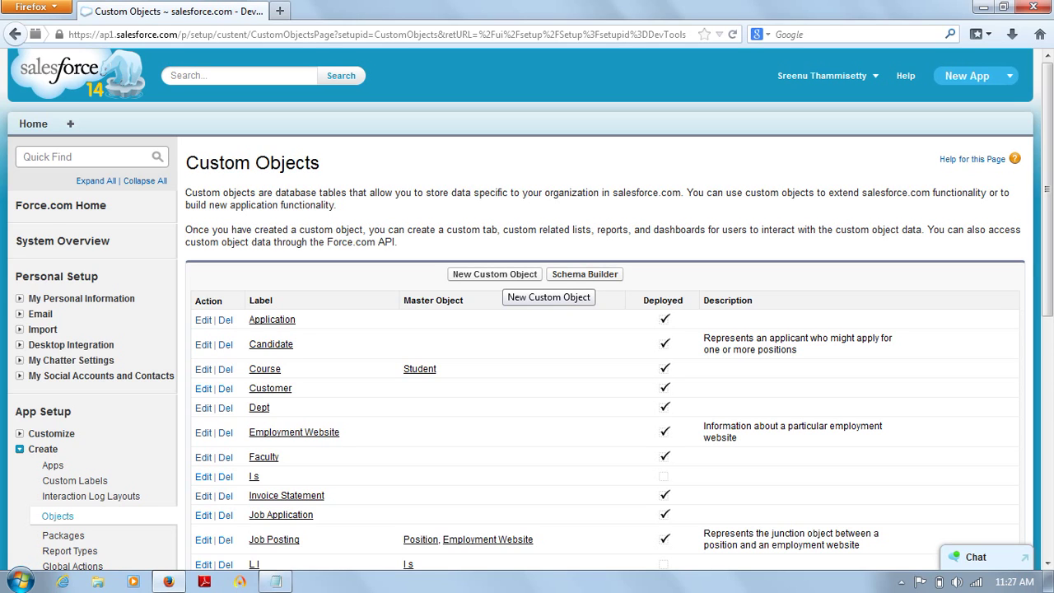
Step: Begin a New Custom Object with Label Object1, Plural Label Objects1 and Object Name Object1
click(501, 275)
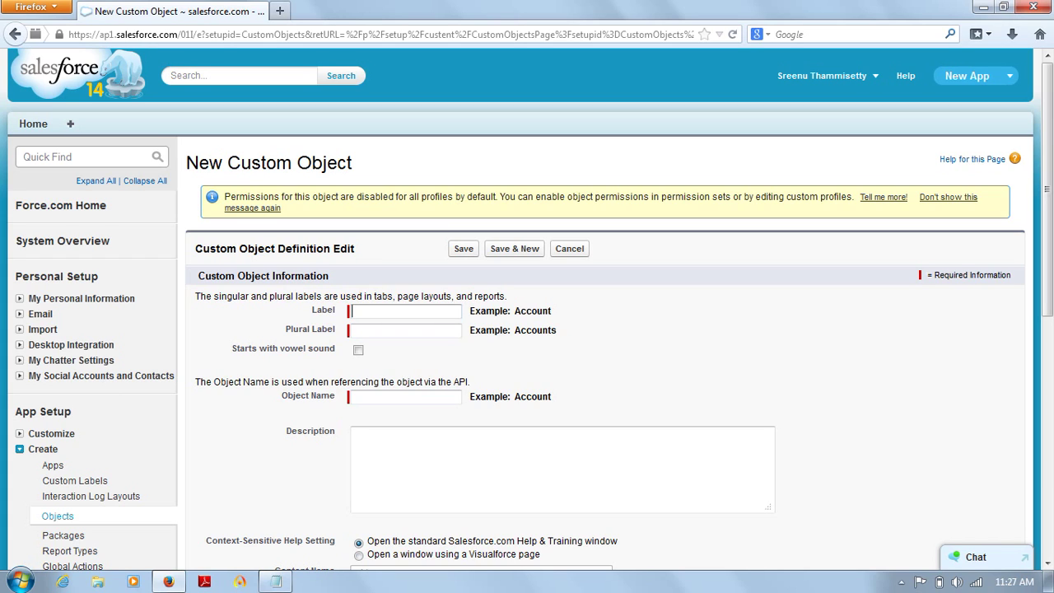
text(Object1)
key(Tab)
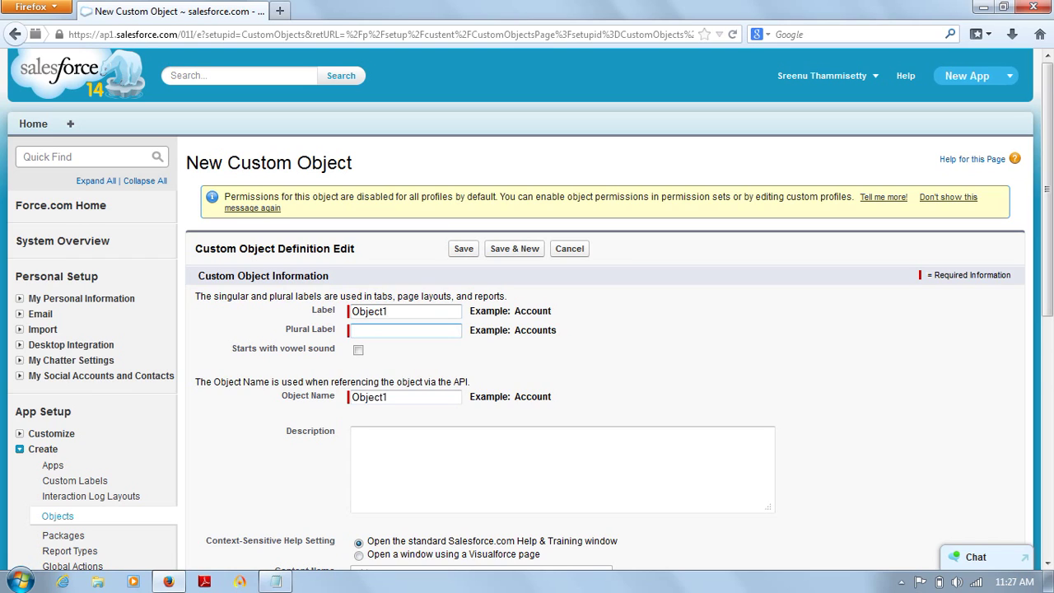
text(Objects1)
click(390, 397)
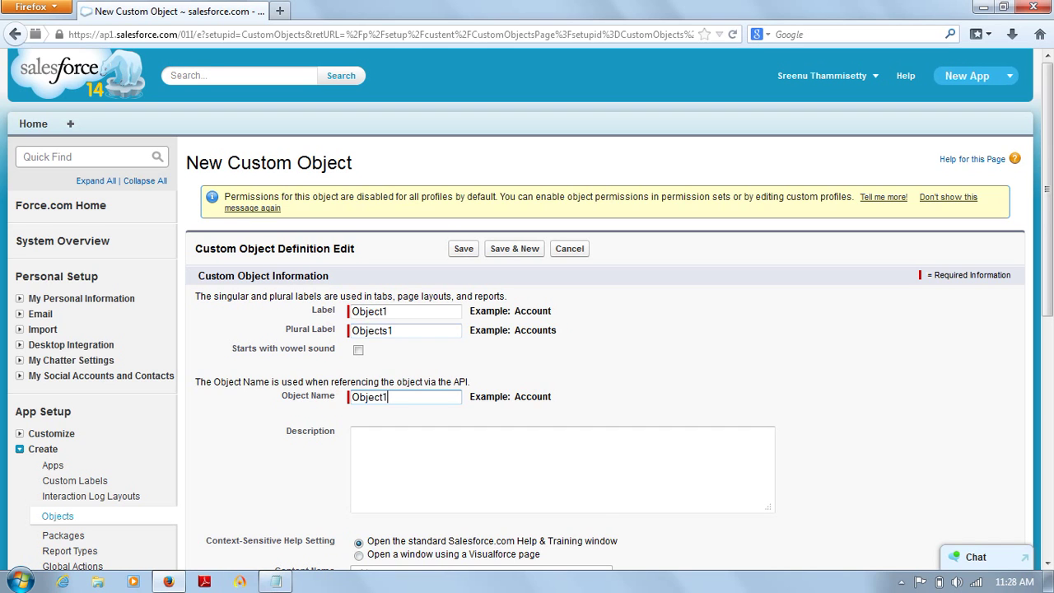
Step: Enter the object description 'This stores Objects data.'
scroll(562, 309, down, 4)
click(428, 194)
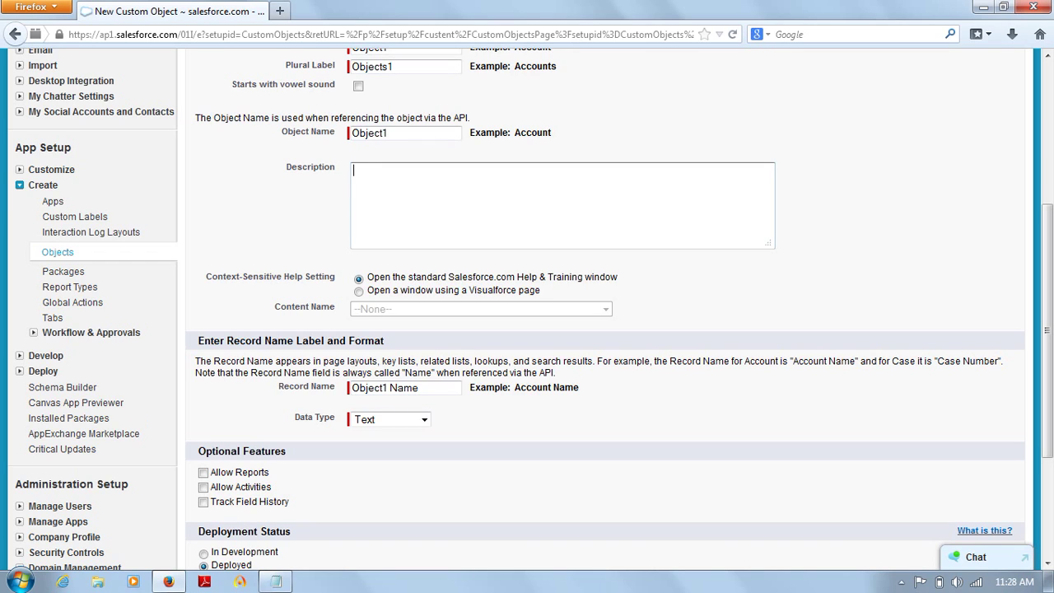
text(This stores Objects data)
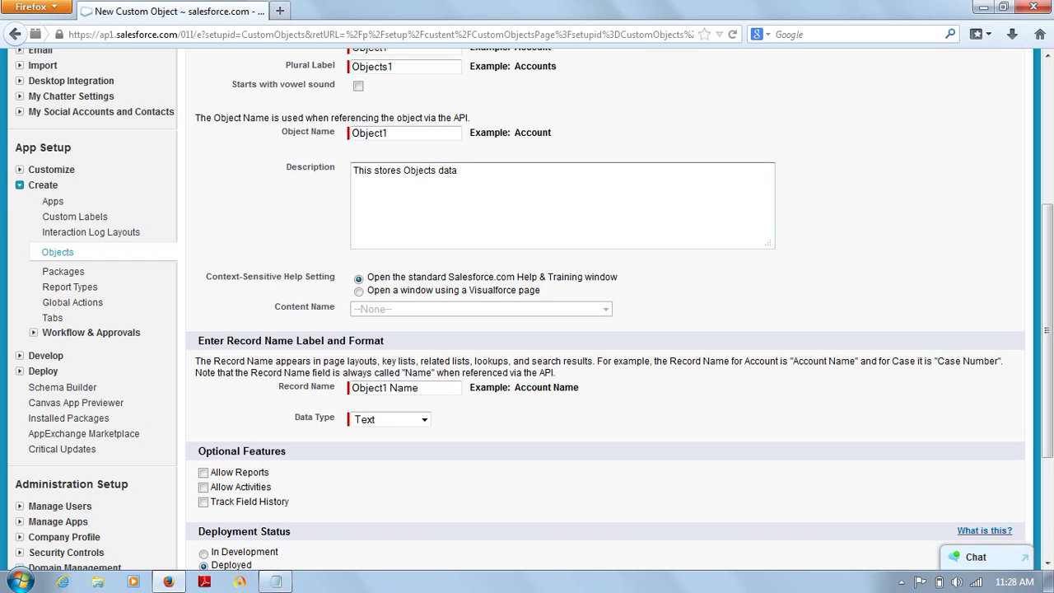
text(.)
Step: Set context-sensitive help to 'Open a window using a Visualforce page'
click(358, 292)
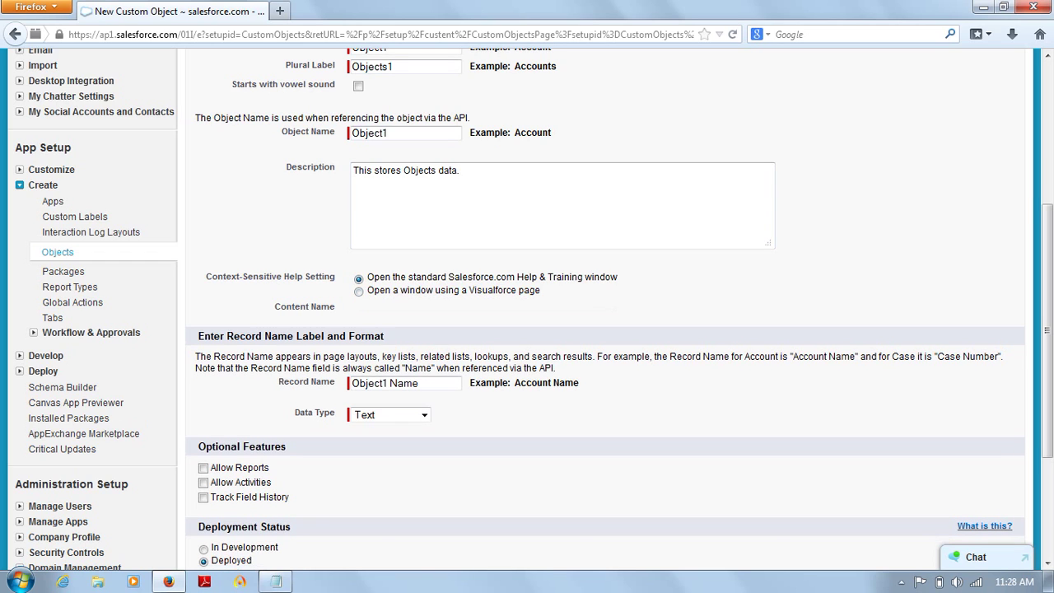
click(358, 290)
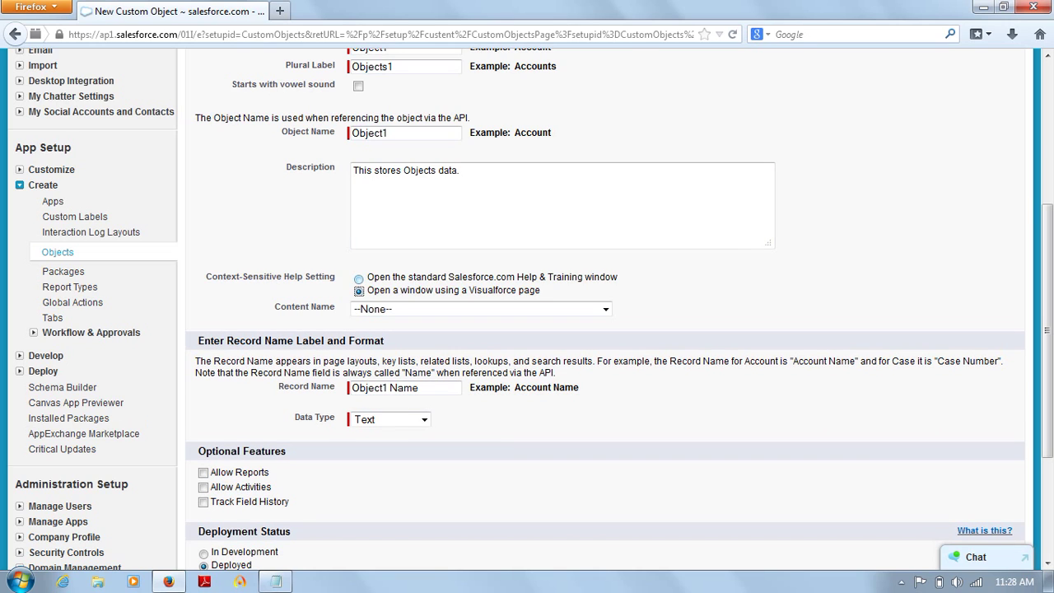
click(359, 279)
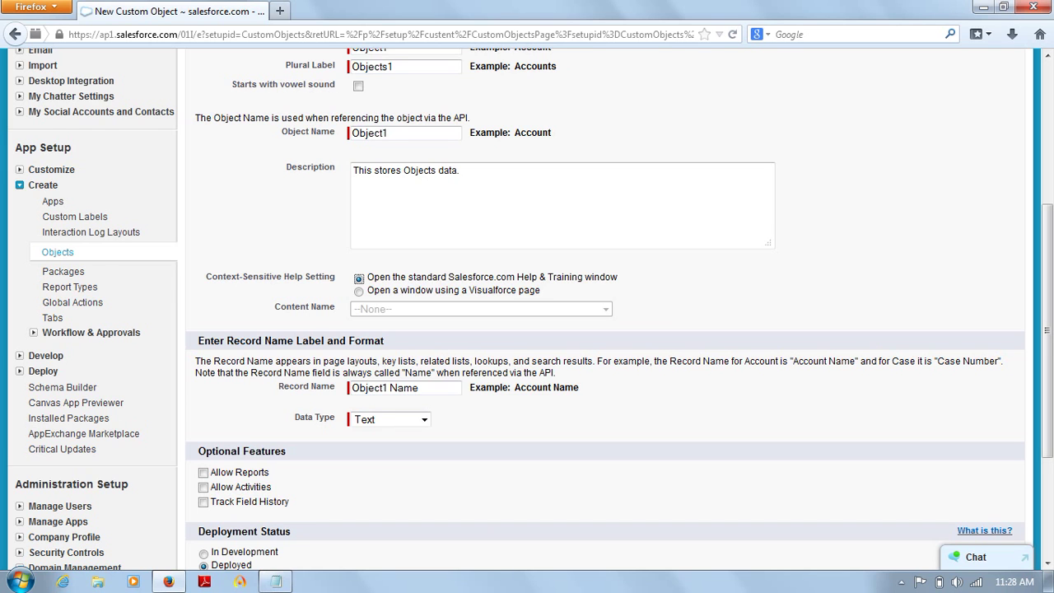
scroll(531, 308, up, 5)
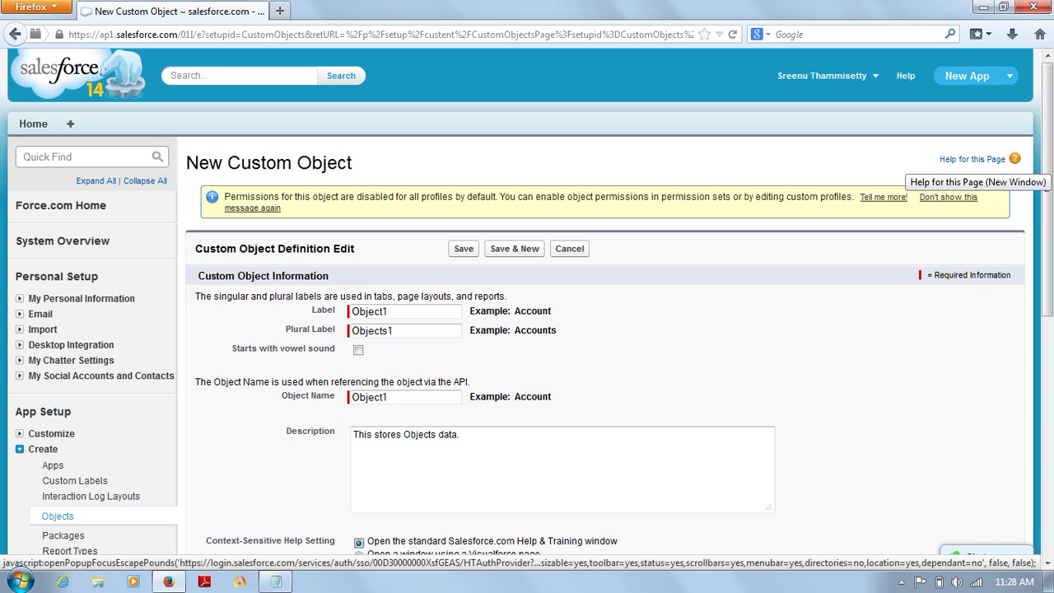
scroll(531, 309, down, 5)
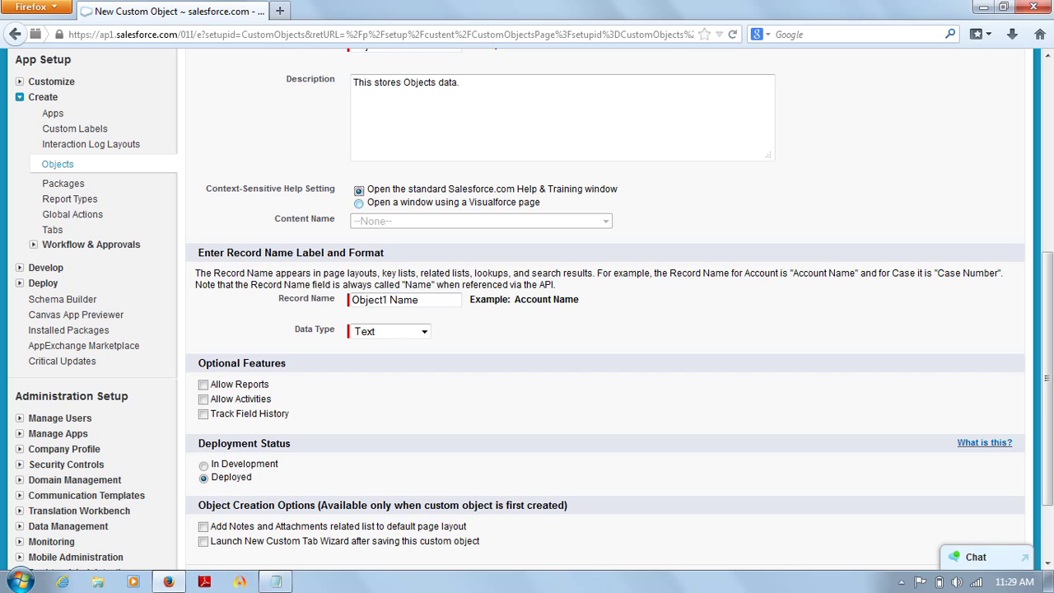
key(Down)
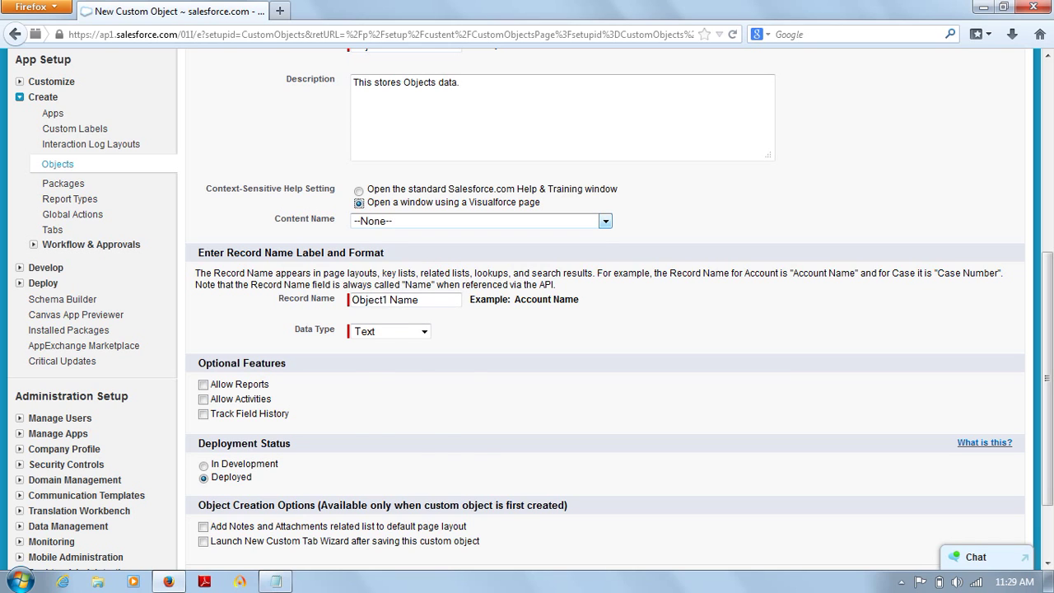
click(605, 220)
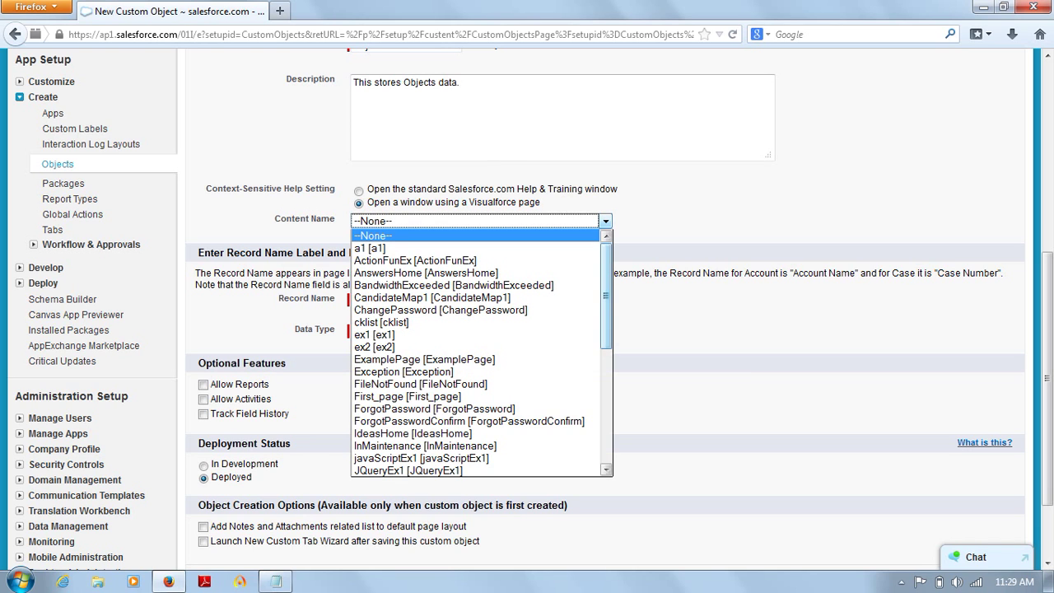
scroll(606, 330, down, 5)
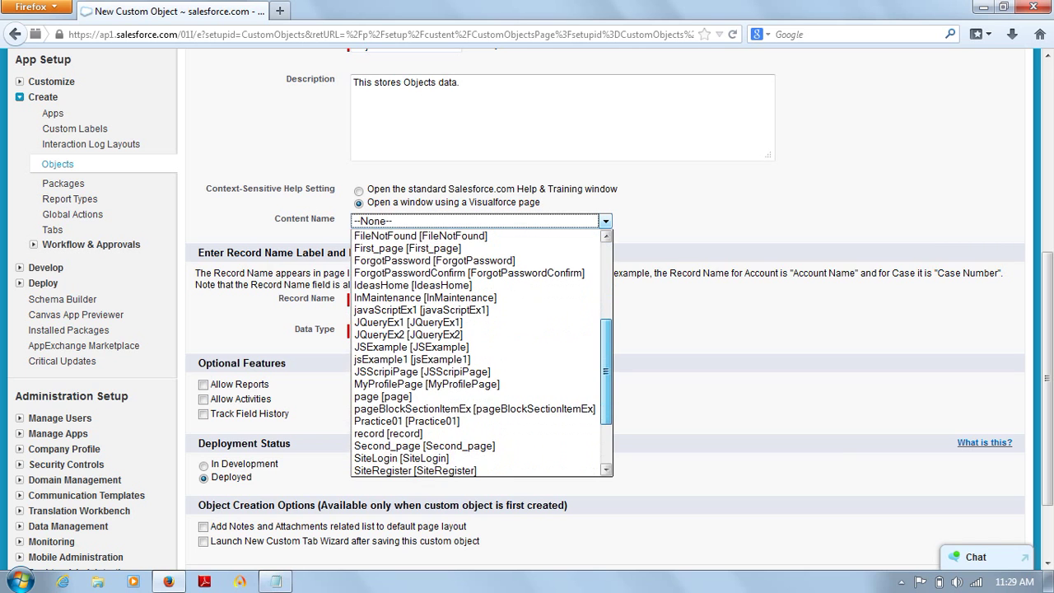
scroll(481, 353, down, 2)
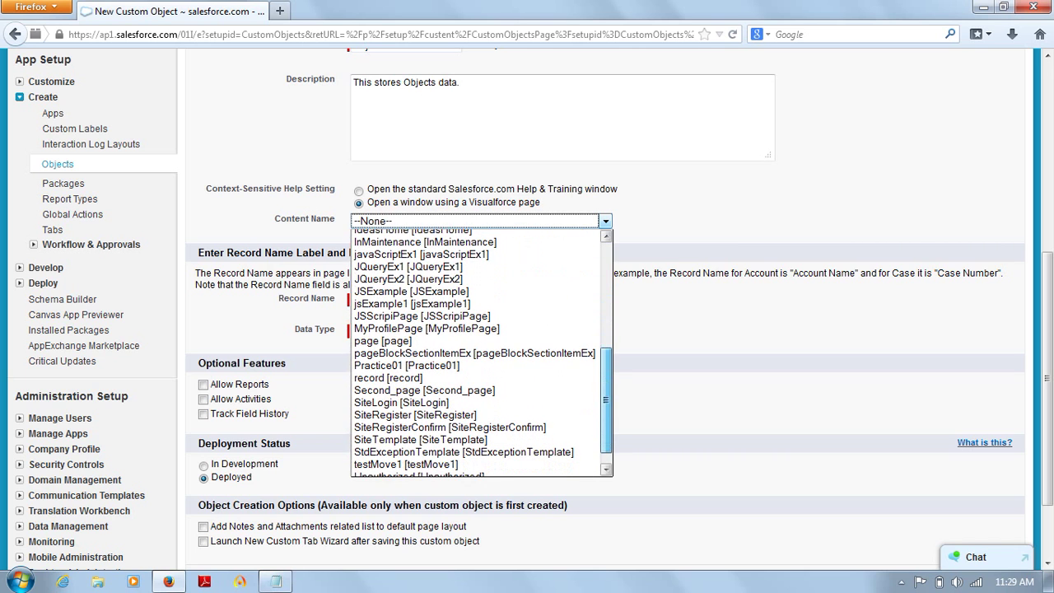
scroll(482, 353, down, 1)
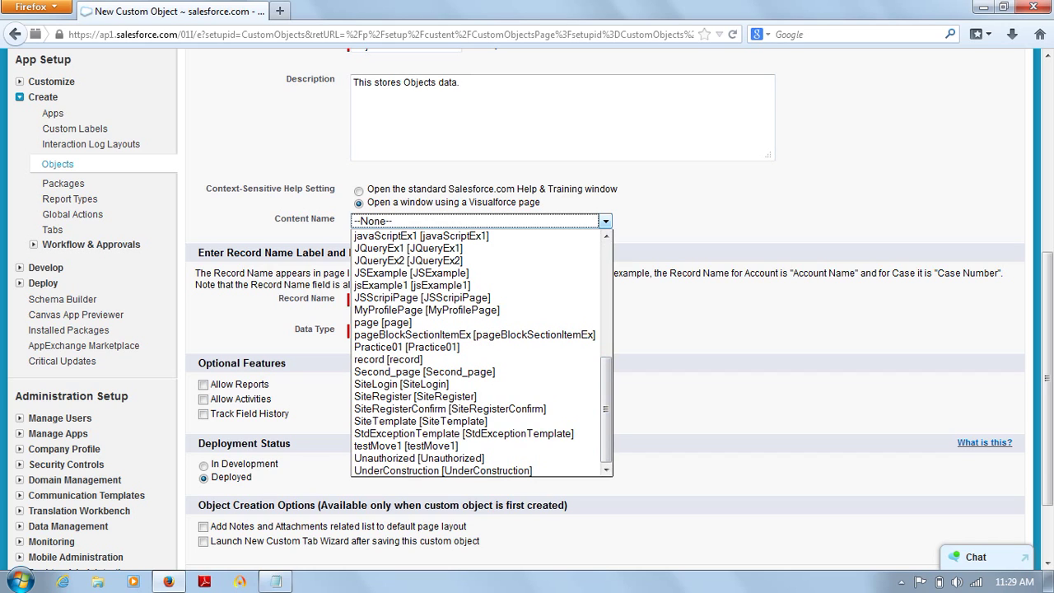
click(606, 221)
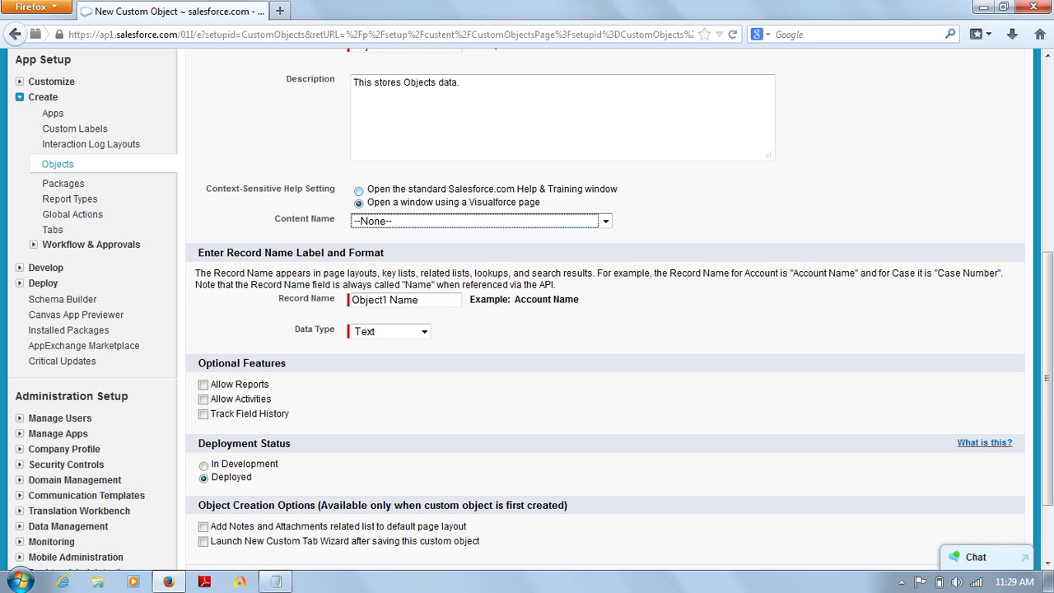
Step: Switch context-sensitive help back to the standard Salesforce.com Help & Training window
click(359, 191)
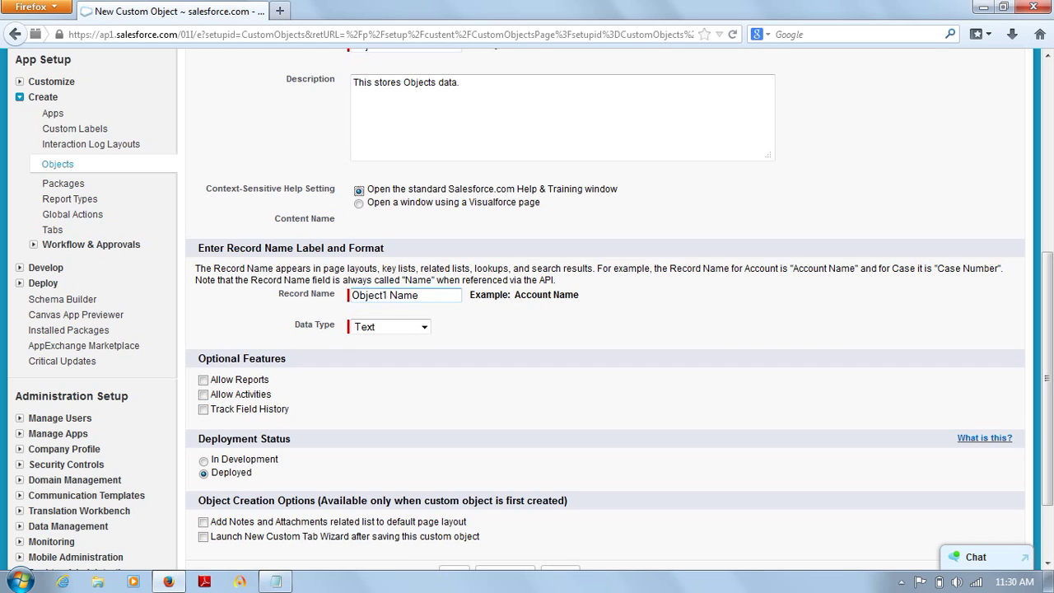
click(420, 295)
Step: Replace the Record Name 'Object1 Name' with 'S.No.' and expand the Data Type choices
key(Left)
key(Right)
key(Right)
key(BackSpace)
key(BackSpace)
key(Delete)
key(Delete)
key(Delete)
key(Delete)
key(BackSpace)
key(ctrl+BackSpace)
text(S.No.)
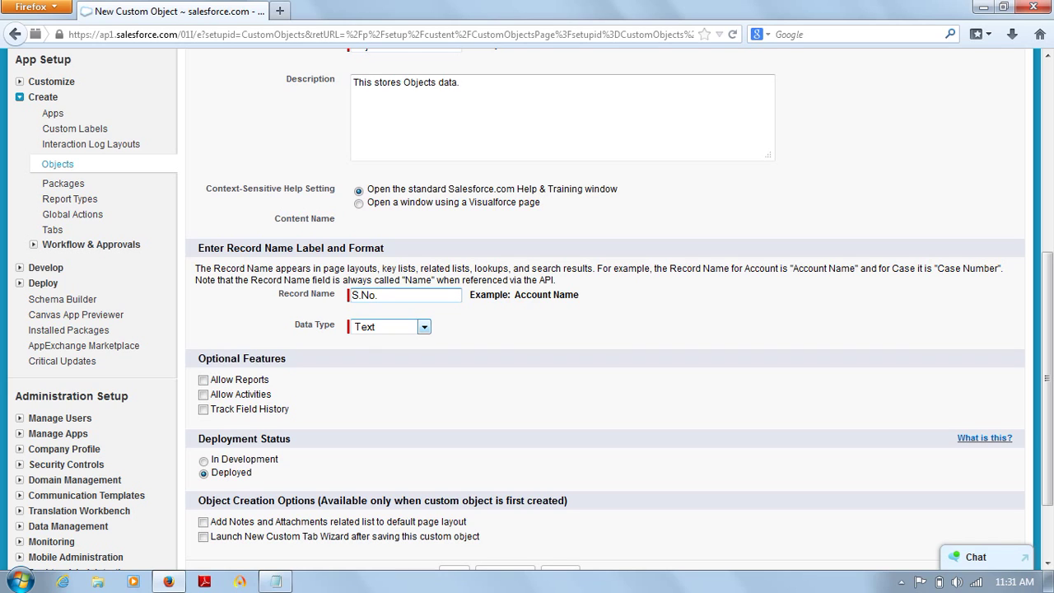
click(418, 327)
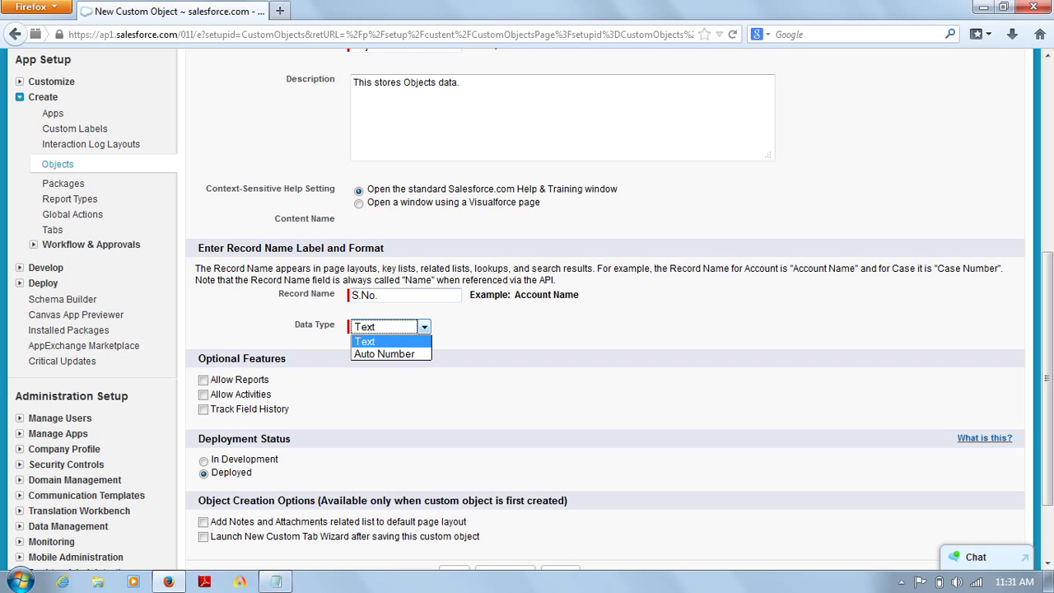
key(Down)
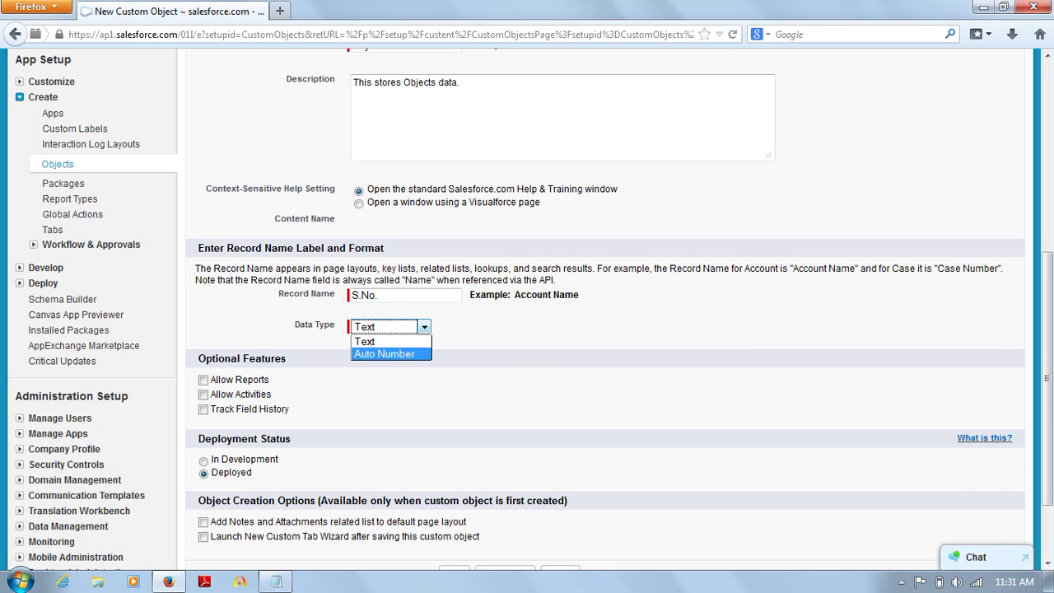
Step: Set the S.No. data type to Auto Number, display format S-{000}, starting number 001
click(384, 352)
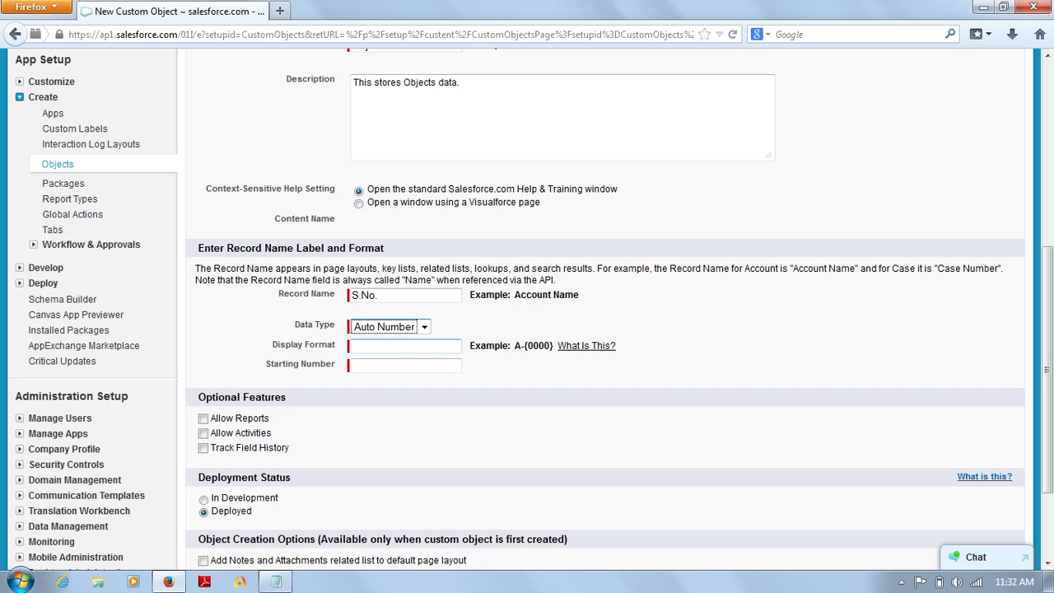
click(406, 346)
text(S-{})
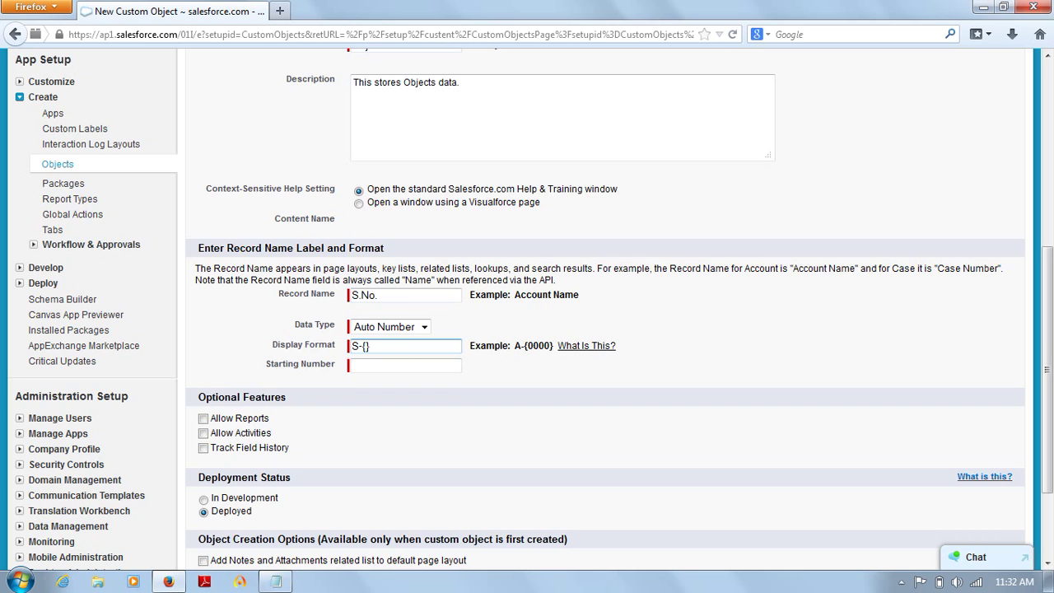
text(000)
key(Tab)
text(001)
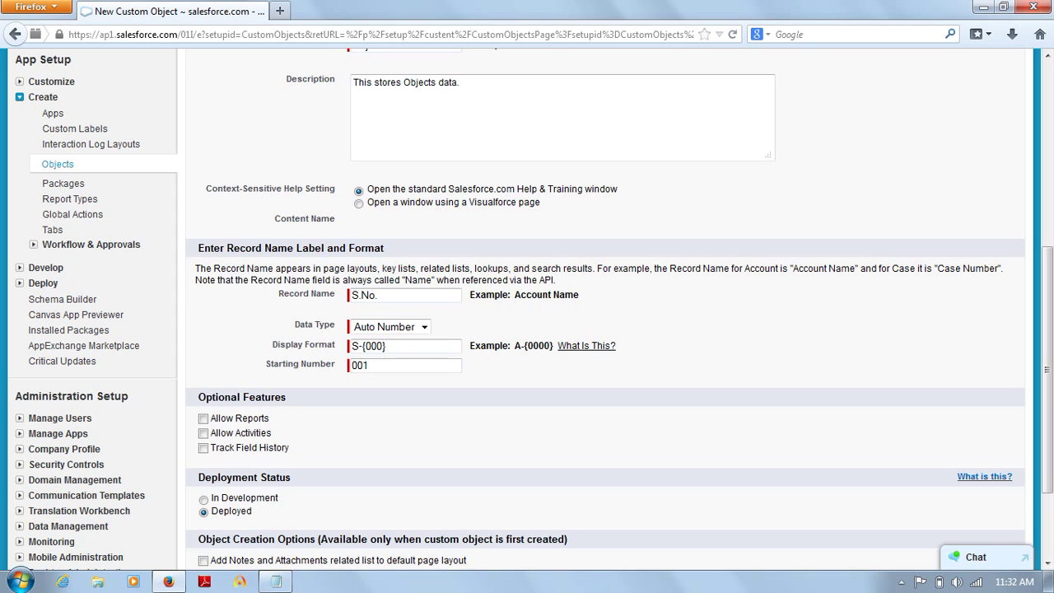
scroll(202, 345, down, 2)
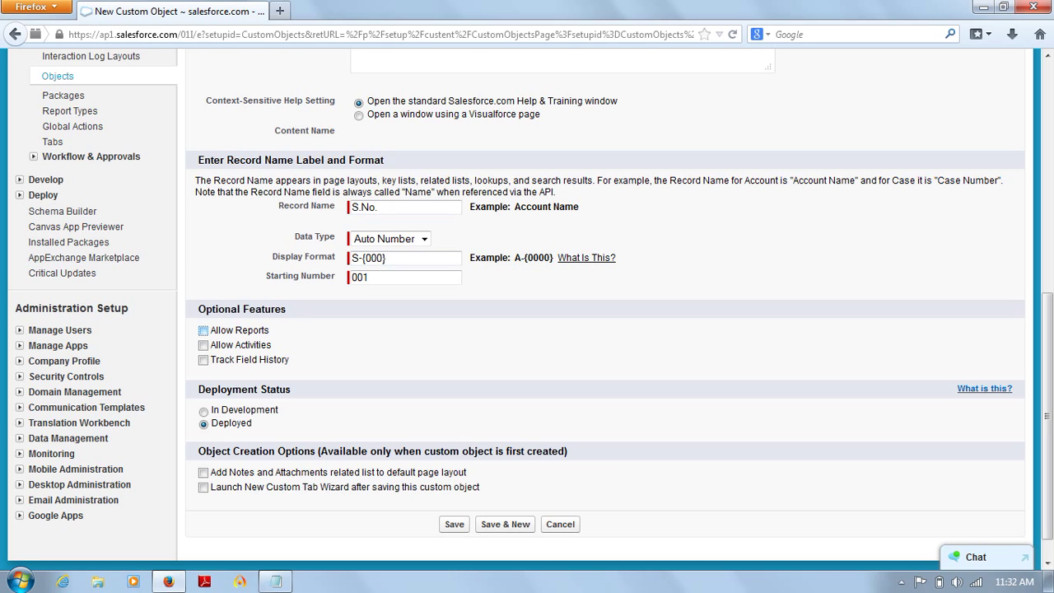
Step: Enable Allow Reports, Allow Activities, Track Field History and 'Launch New Custom Tab Wizard after saving'
click(203, 331)
click(203, 345)
click(203, 360)
scroll(527, 313, down, 2)
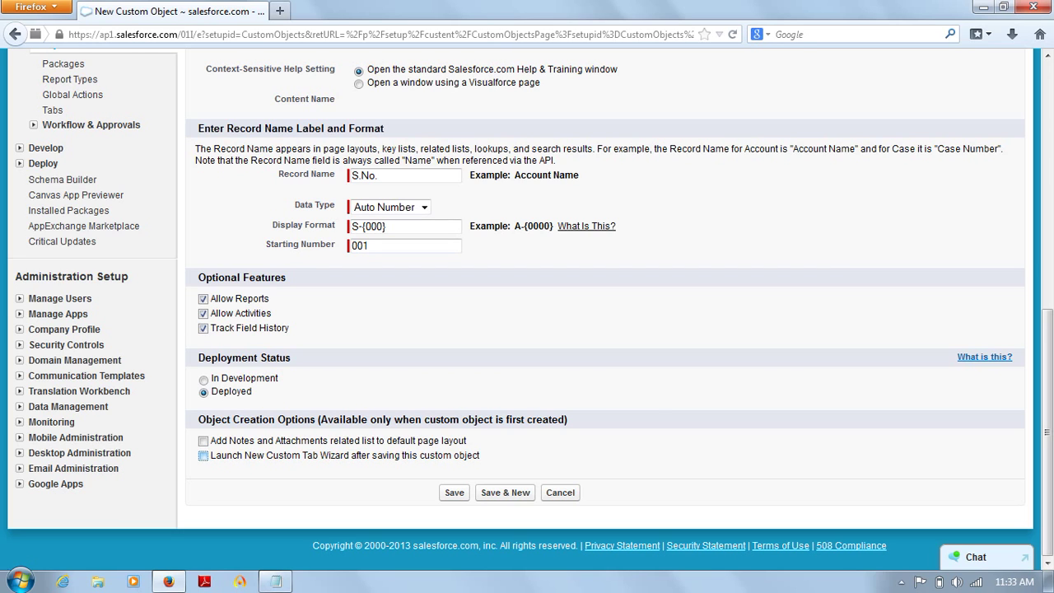
click(203, 455)
Step: Check 'Add Notes and Attachments related list to default page layout' and uncheck the tab wizard launch
scroll(527, 308, up, 10)
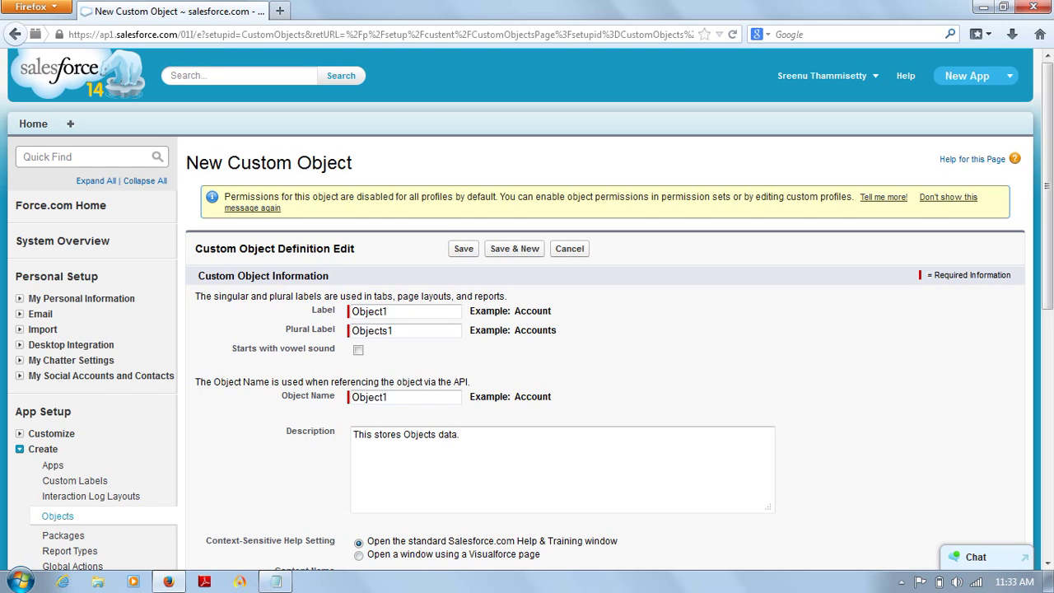
scroll(527, 309, down, 10)
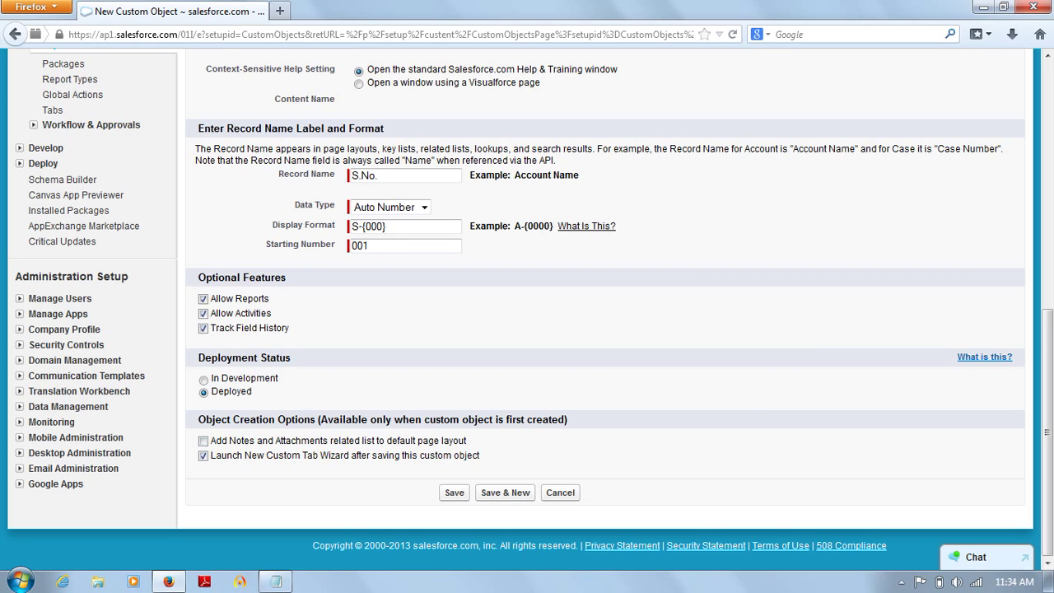
click(203, 441)
click(203, 455)
mouse_move(1047, 431)
mouse_down()
mouse_move(1047, 220)
mouse_move(1047, 414)
mouse_up()
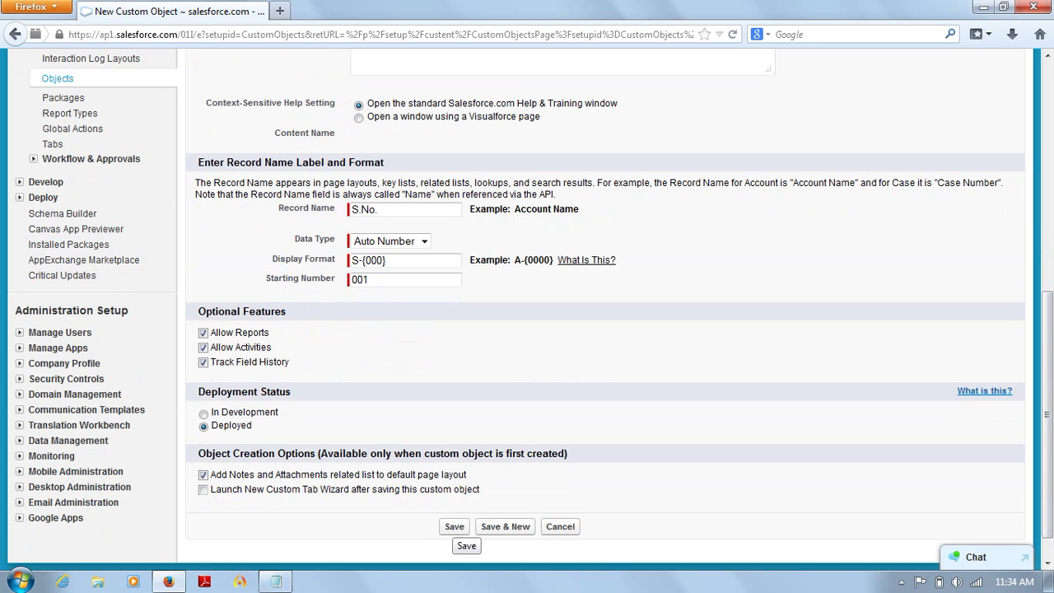
Step: Save the Object1 custom object and scroll through its detail page
click(455, 526)
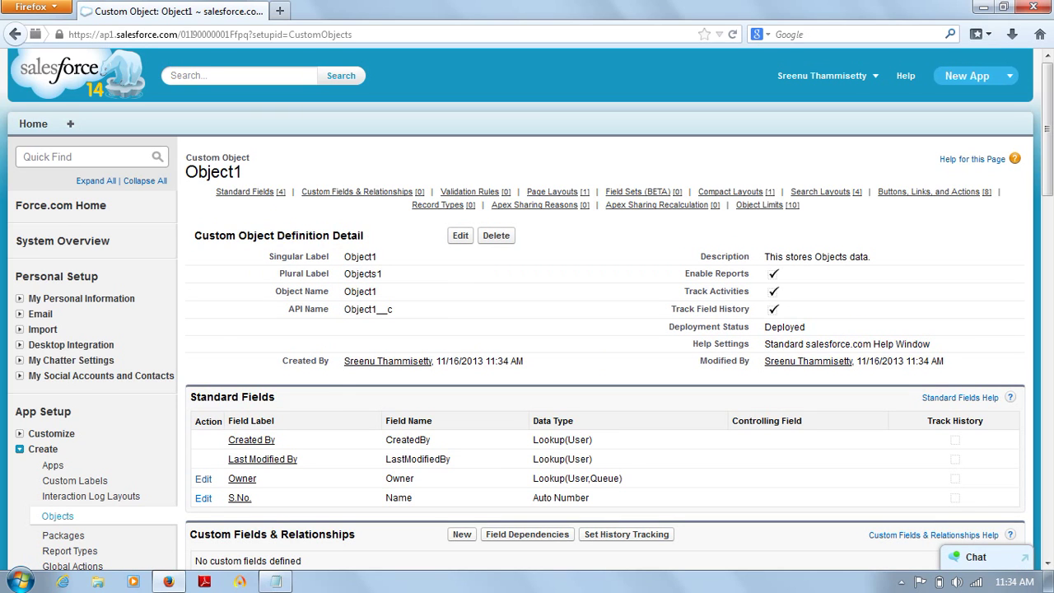
scroll(527, 309, down, 5)
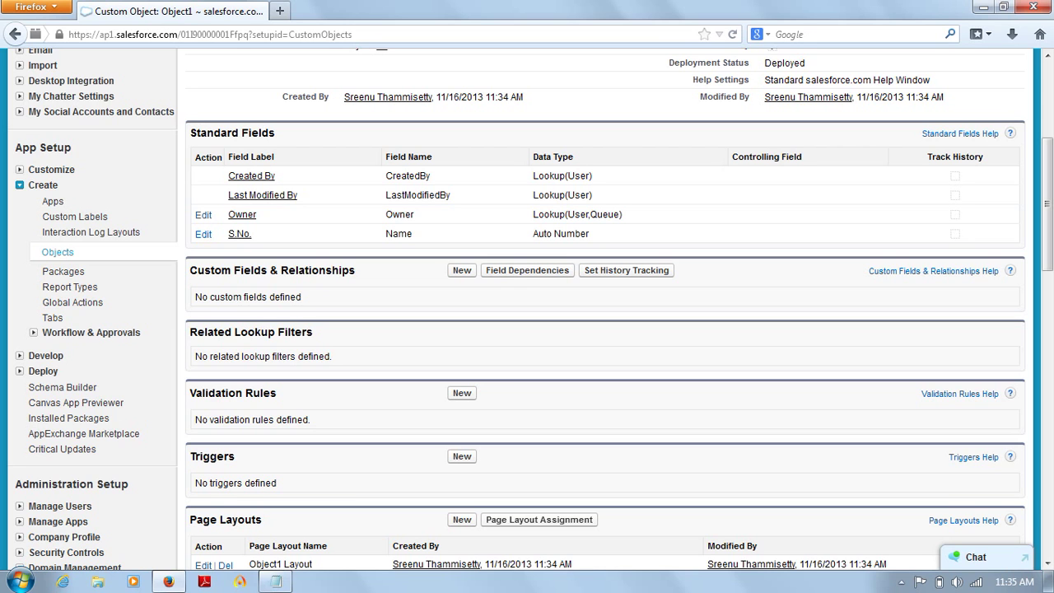
scroll(605, 309, up, 4)
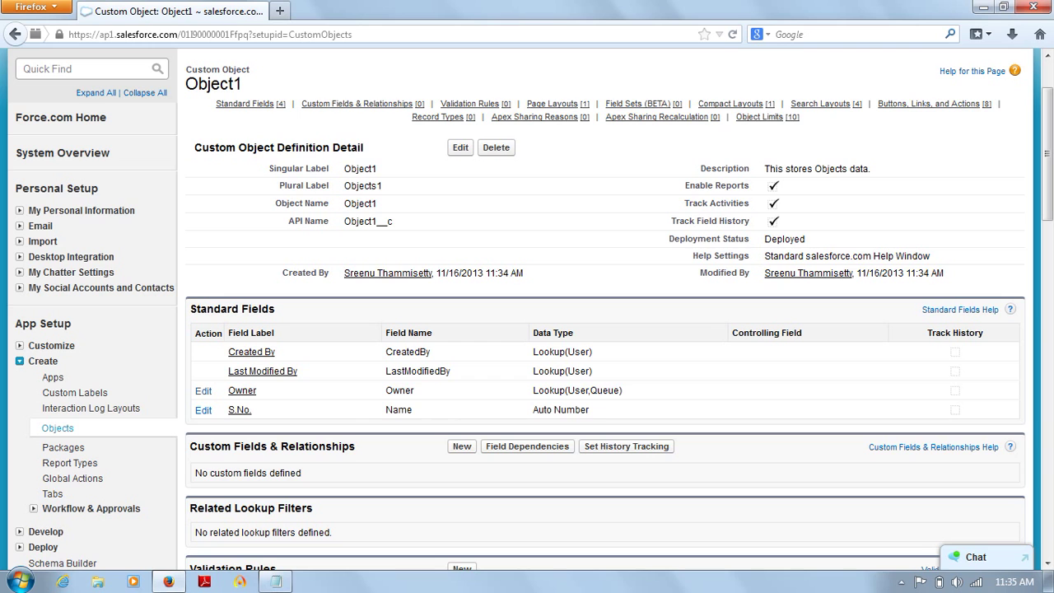
scroll(605, 313, up, 2)
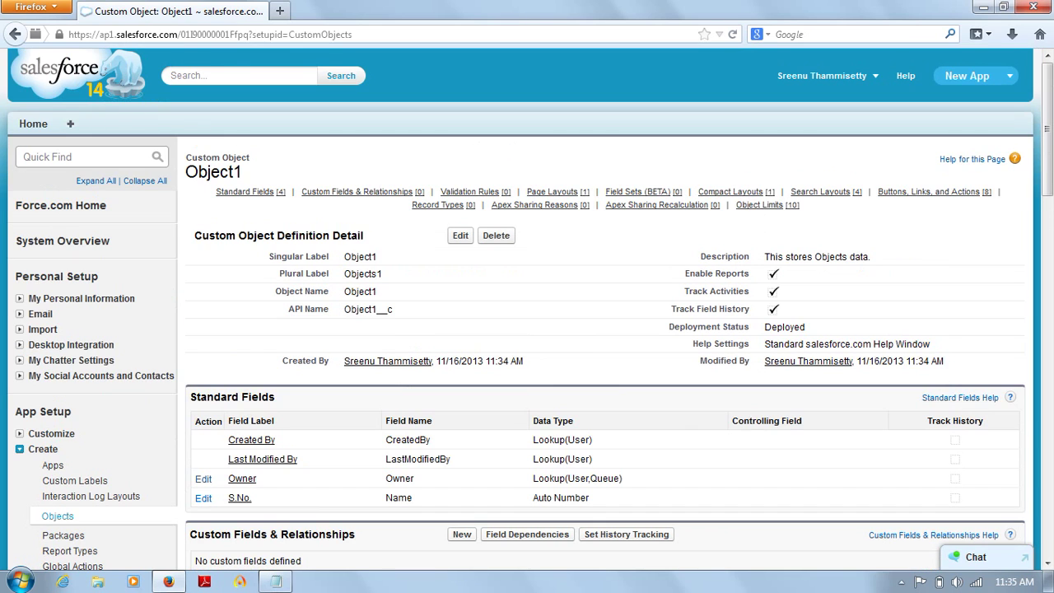
Step: Select the Object1 title, then bring the Notepad notes back in front
drag(186, 171, 242, 172)
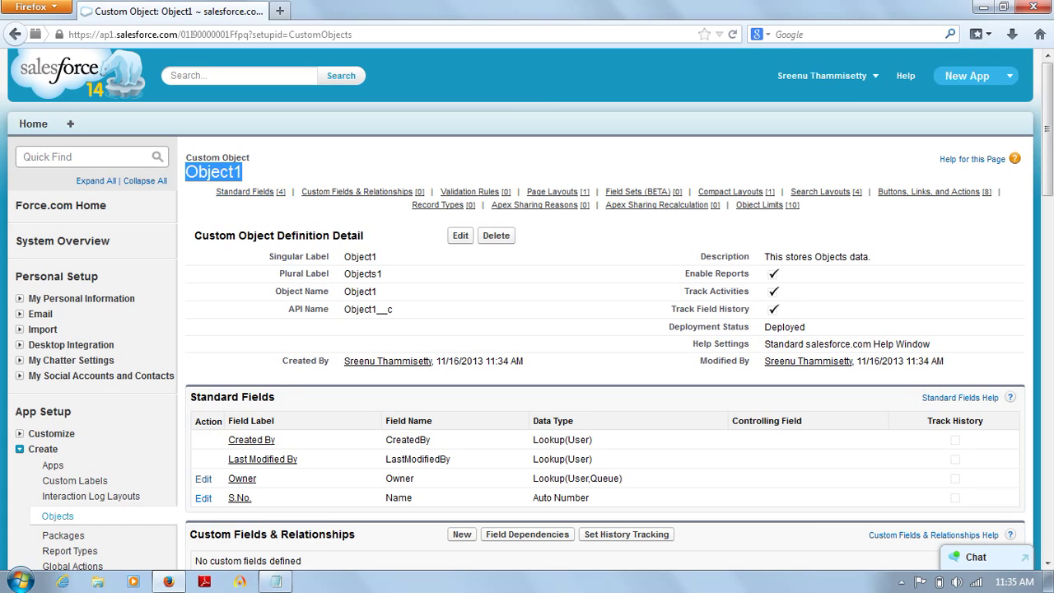
click(284, 172)
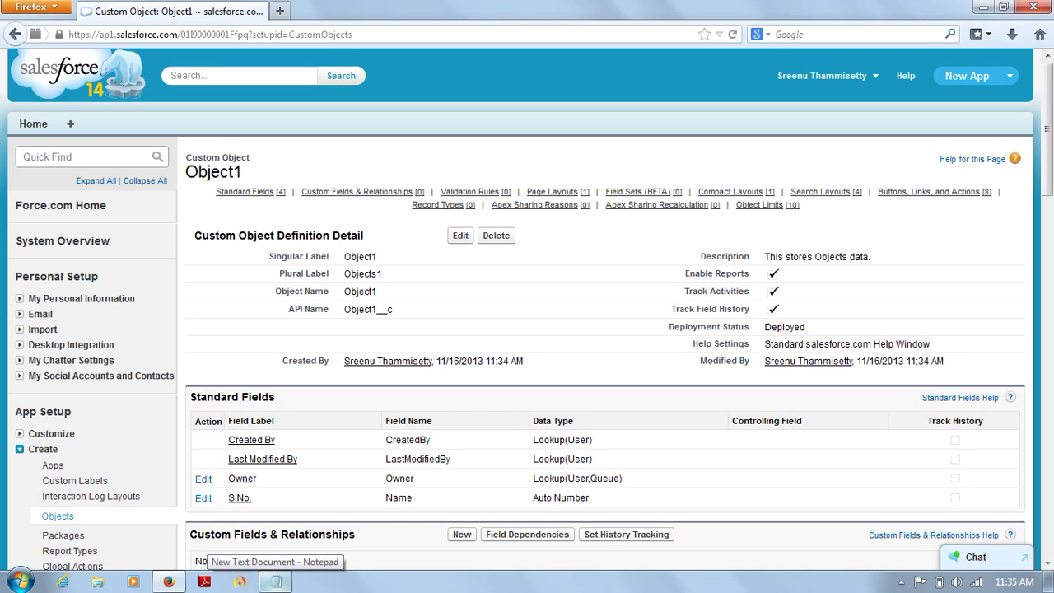
click(276, 580)
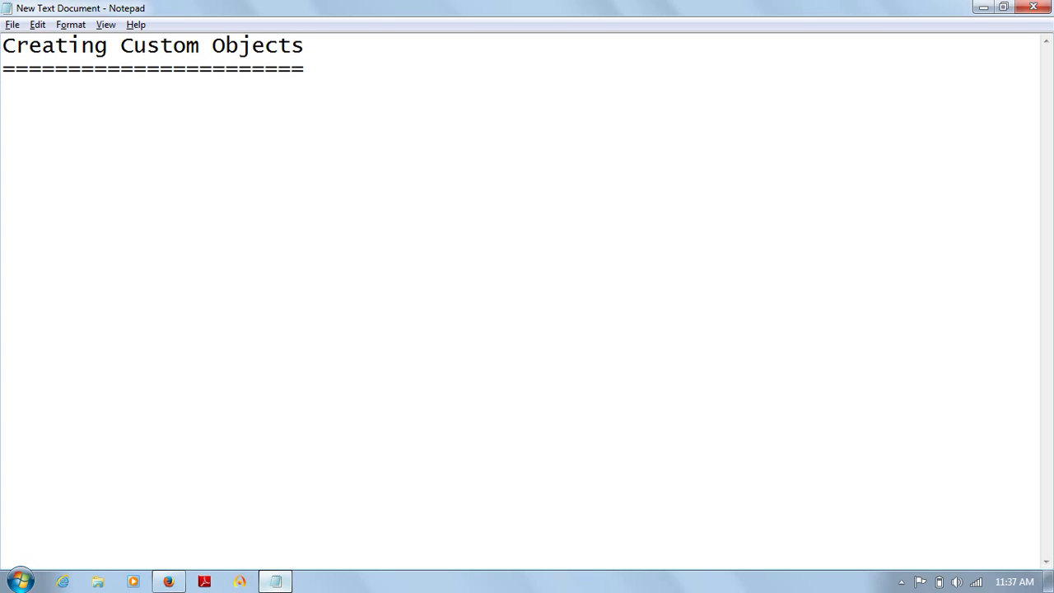
Step: Paste the New Object menu path and naming steps into the notes, ending with a dashed separator
text(Path: Name-->Setup-->App Setup-->Create-->Objects-->New Object.)
key(Return)
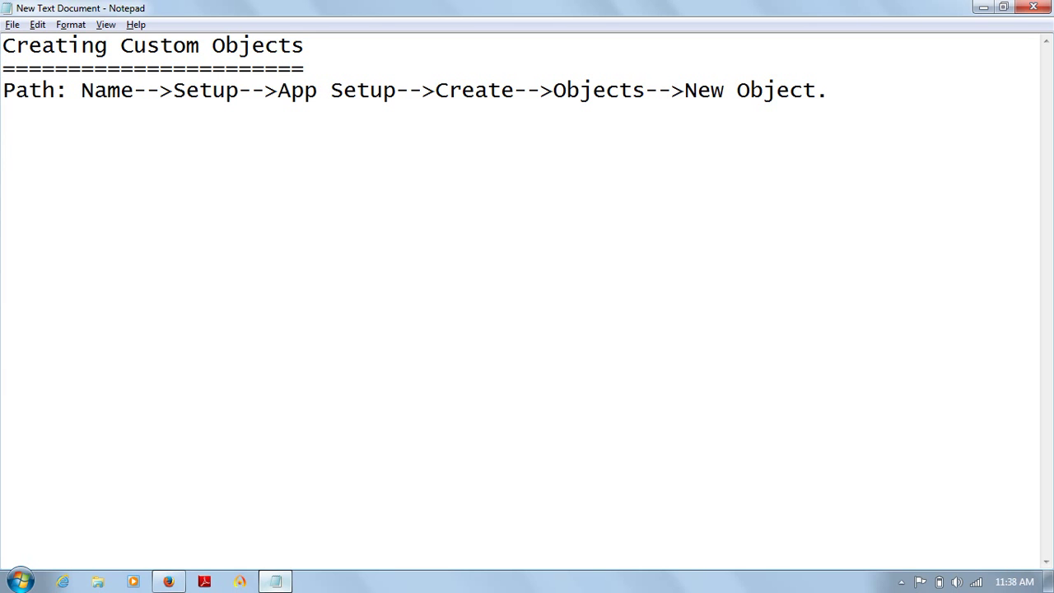
text(Give Name for Label, Plural Name and Give the Object Name)
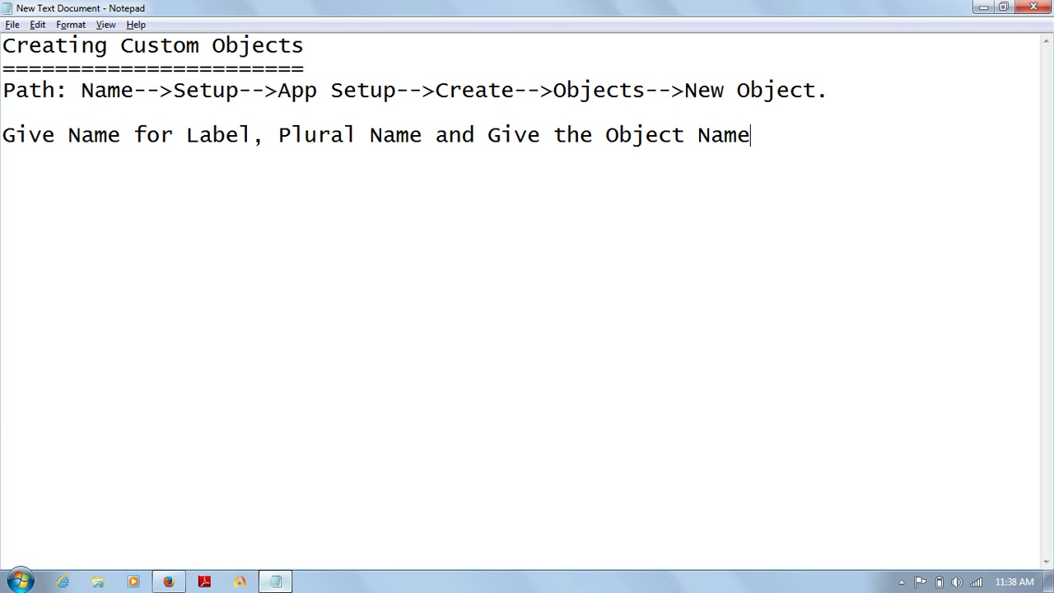
key(Return)
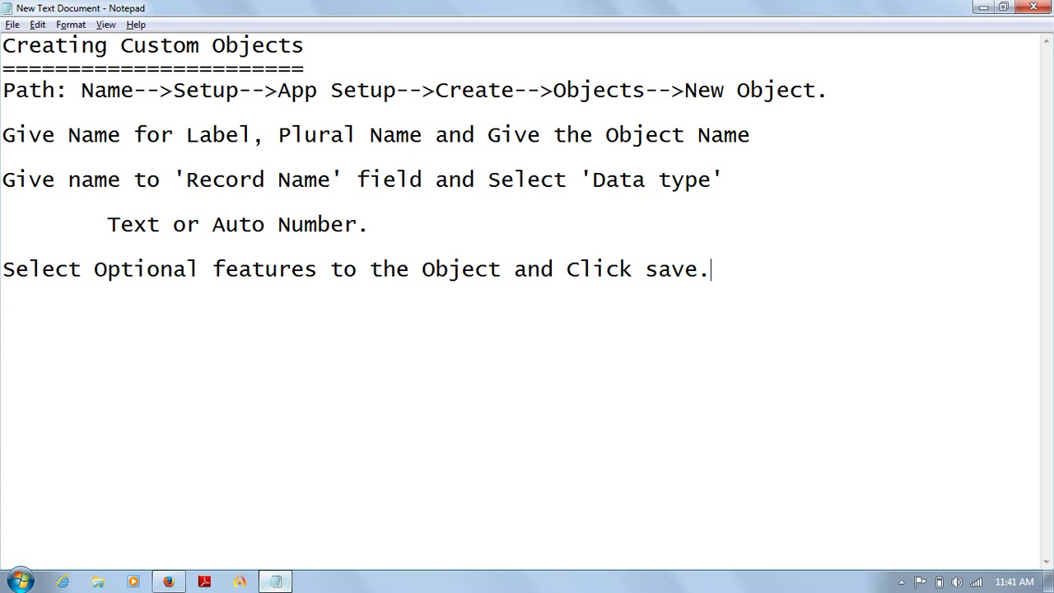
key(Return)
key(Return)
text(----------------------)
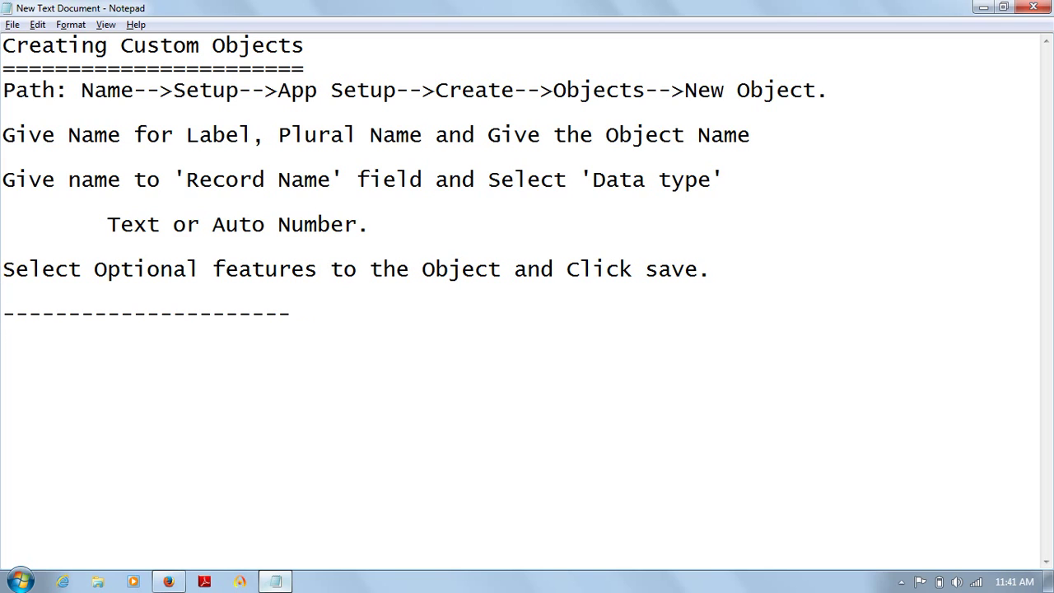
text(------------------------------------------)
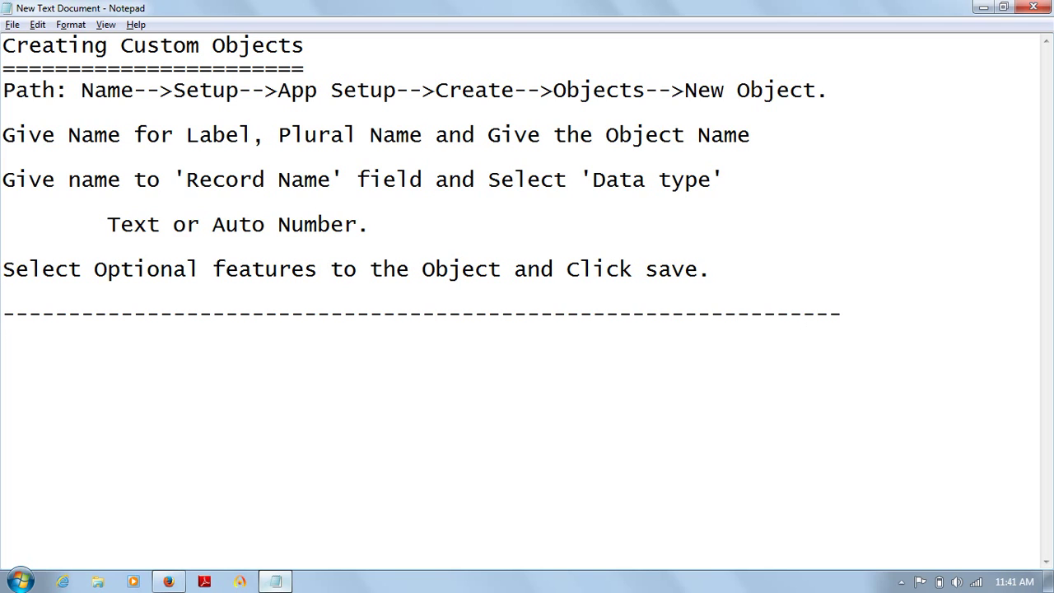
Step: Add the heading 'Creating a Tab on the App:' underlined with a row of = signs
key(Return)
text(Creating a )
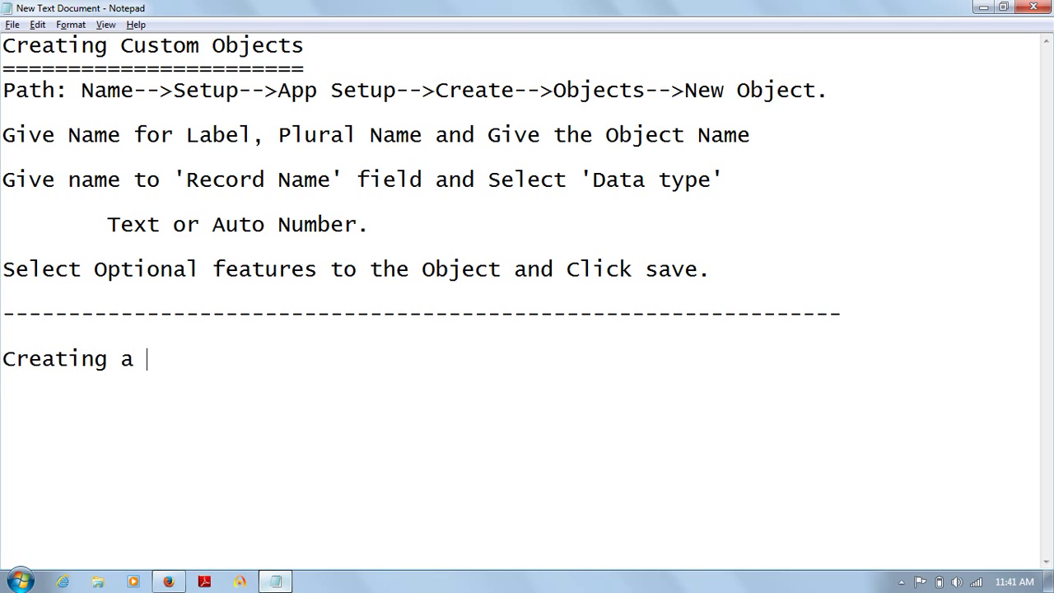
text(Tab on the App)
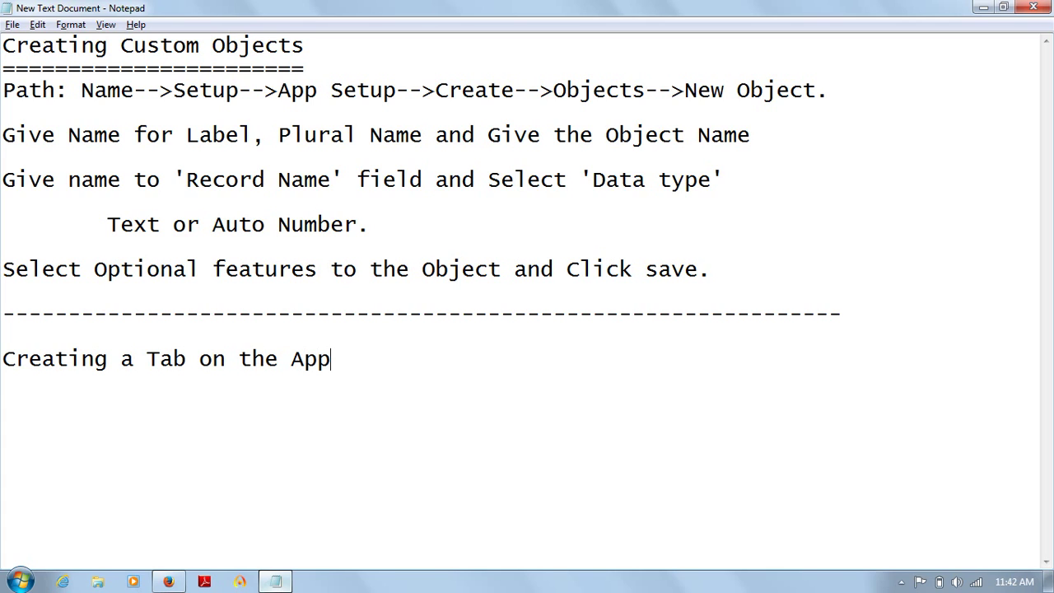
text(:)
key(Return)
text(==========================)
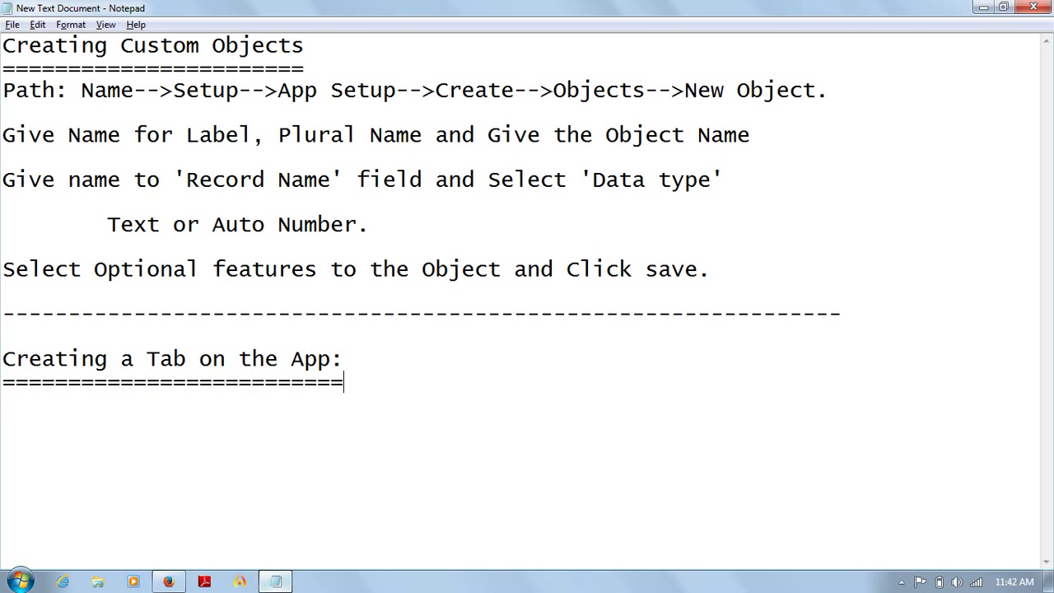
key(Return)
key(Return)
Step: Add the line 'Tab-Linking the Object on the App.', correcting the 'Onject' typo
text(Tab-Li)
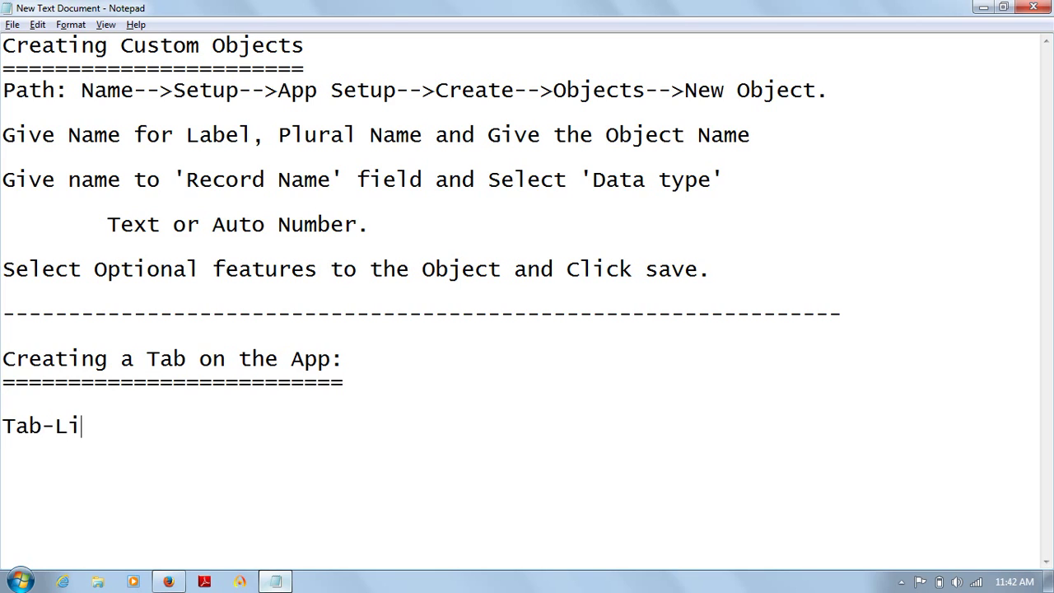
text(nking th)
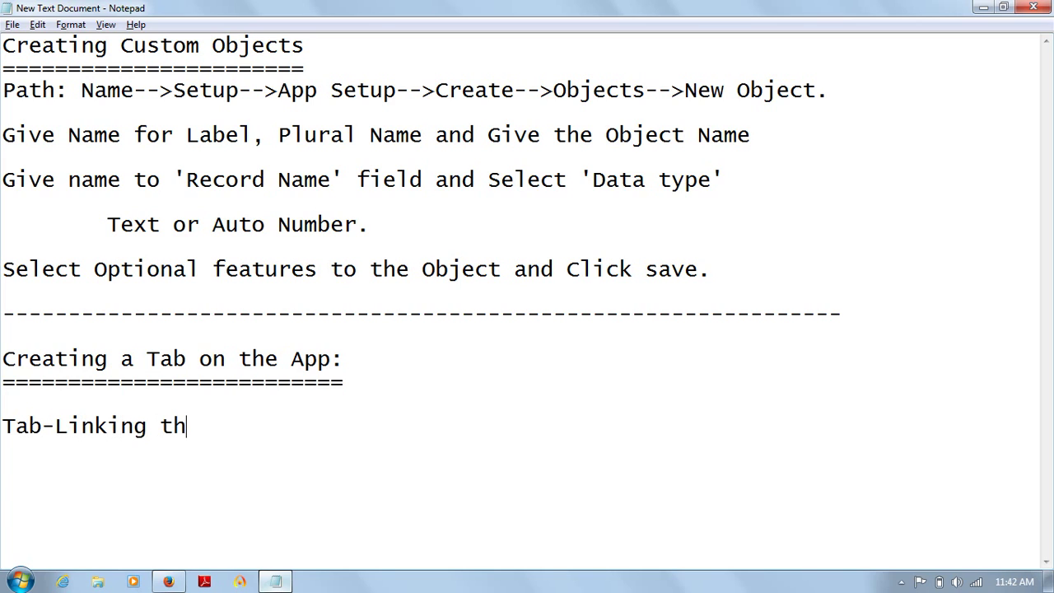
text(e Onject )
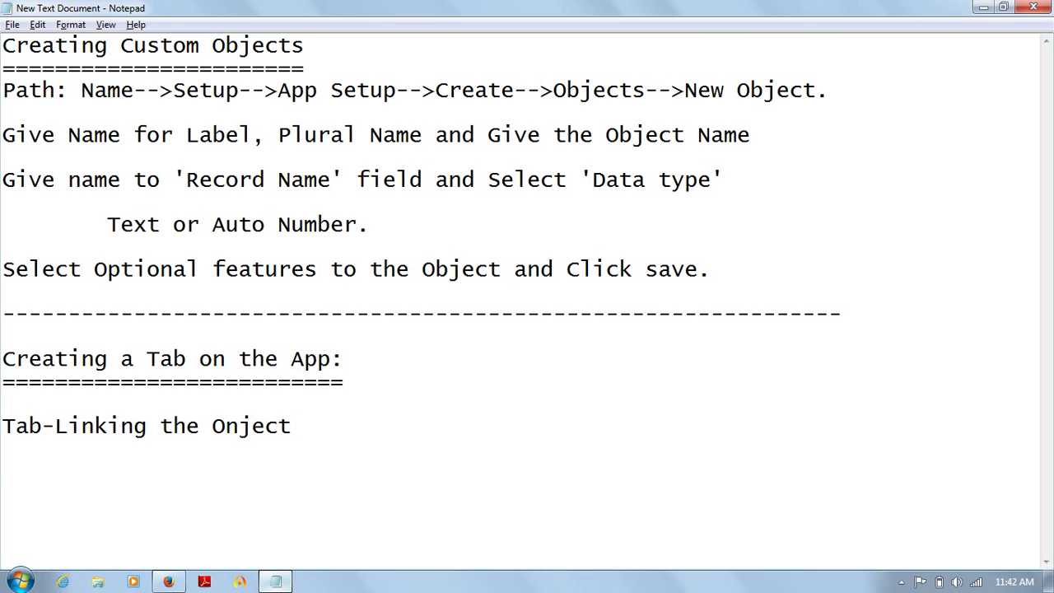
text(on the App.)
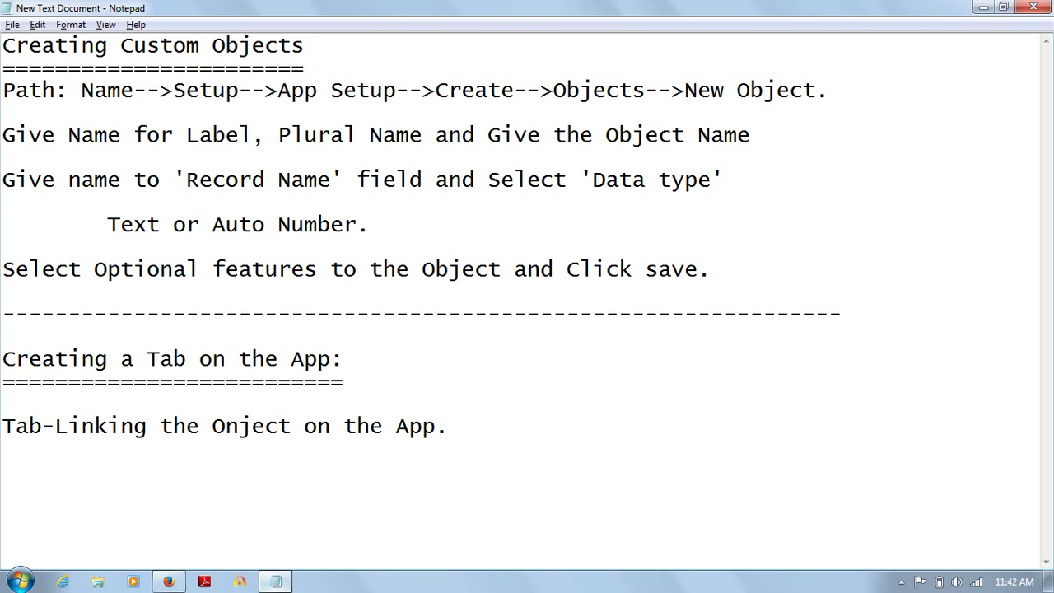
key(Return)
key(Return)
key(Up)
key(Up)
key(End)
key(Left)
key(Left)
key(Left)
key(Left)
key(Left)
key(Left)
key(Left)
key(Left)
key(Left)
key(Left)
key(Left)
key(Left)
key(Left)
key(Left)
key(Left)
key(Left)
key(Left)
key(Right)
key(BackSpace)
text(b)
key(Down)
key(Return)
key(alt+Tab)
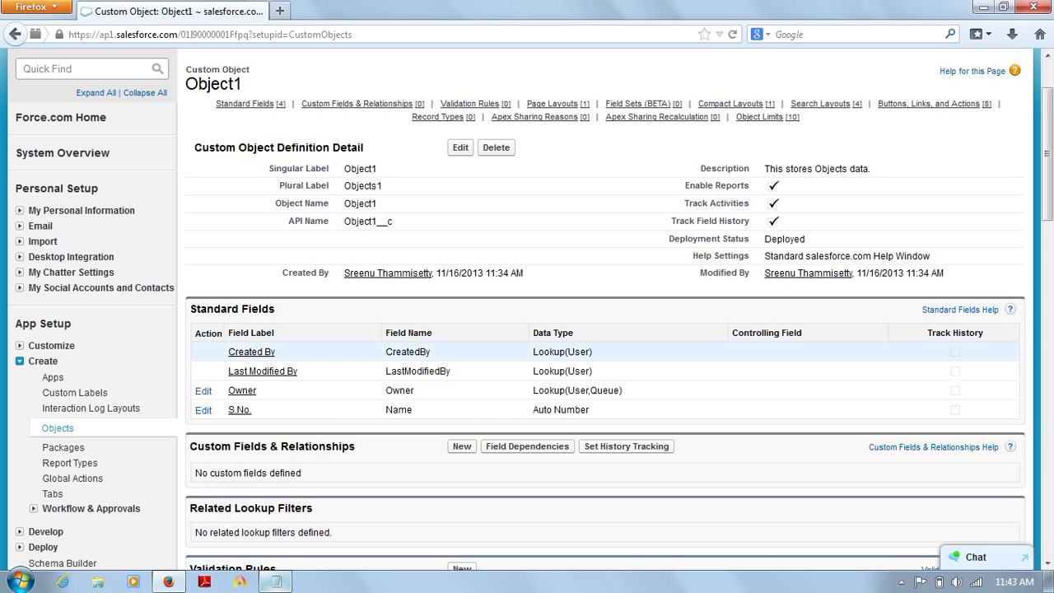
Step: Go to Setup > App Setup > Create > Tabs to reach the Custom Tabs page
scroll(605, 330, up, 2)
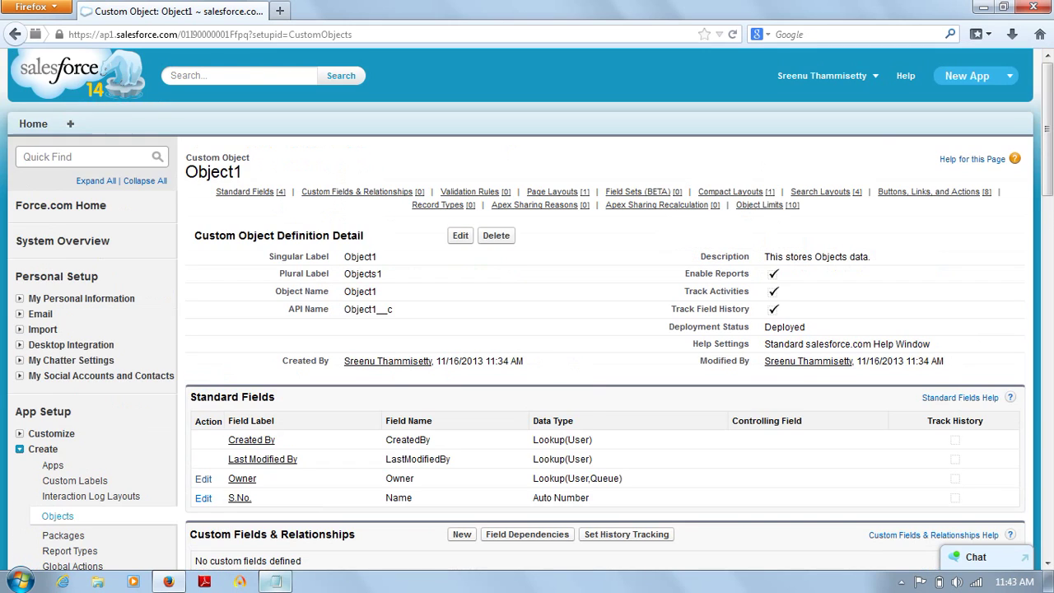
click(821, 75)
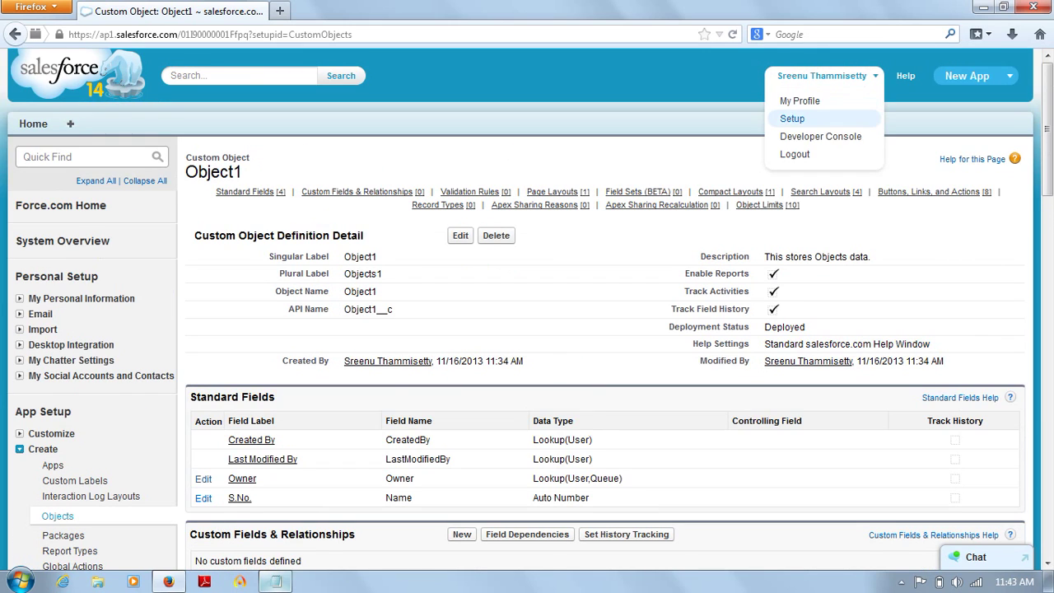
click(792, 118)
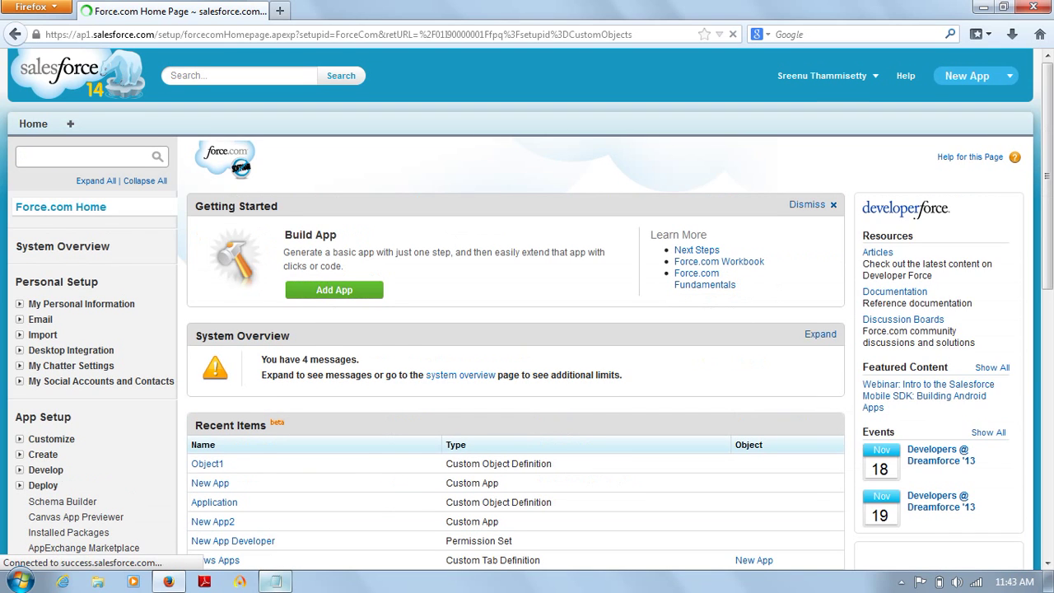
scroll(527, 329, down, 5)
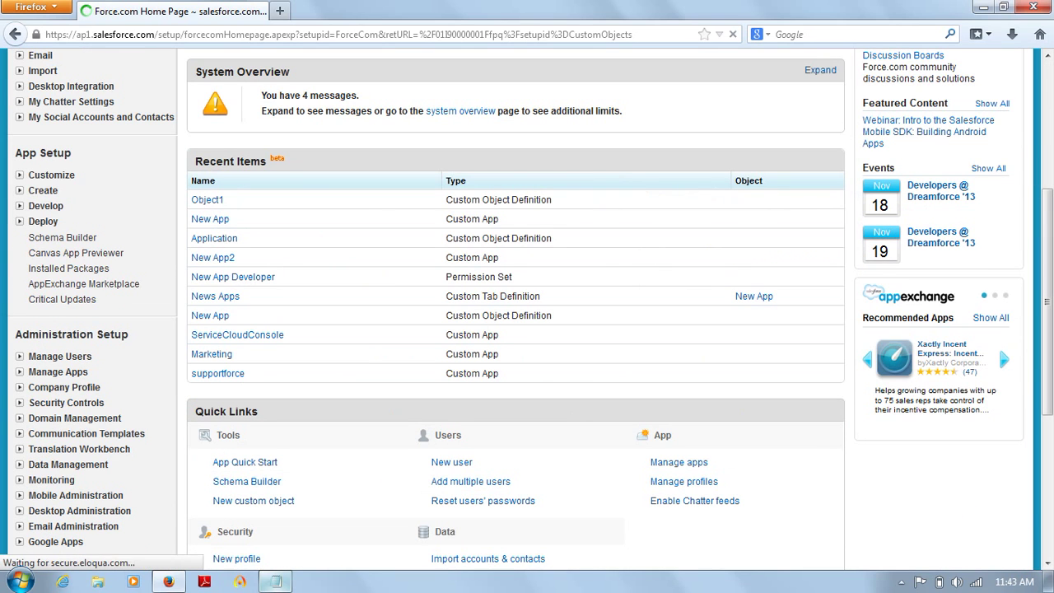
click(51, 175)
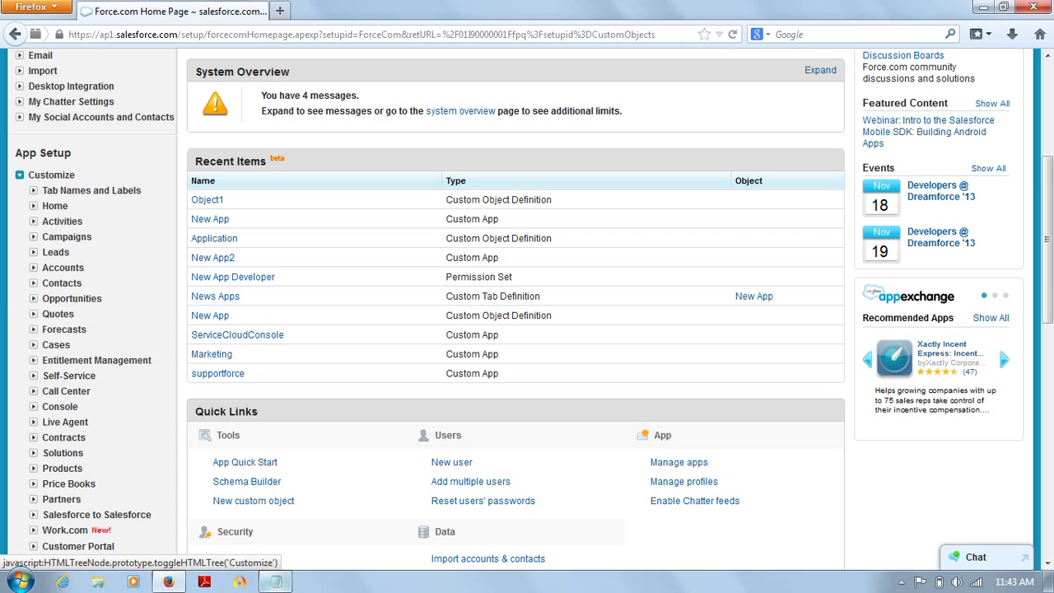
click(51, 175)
click(43, 190)
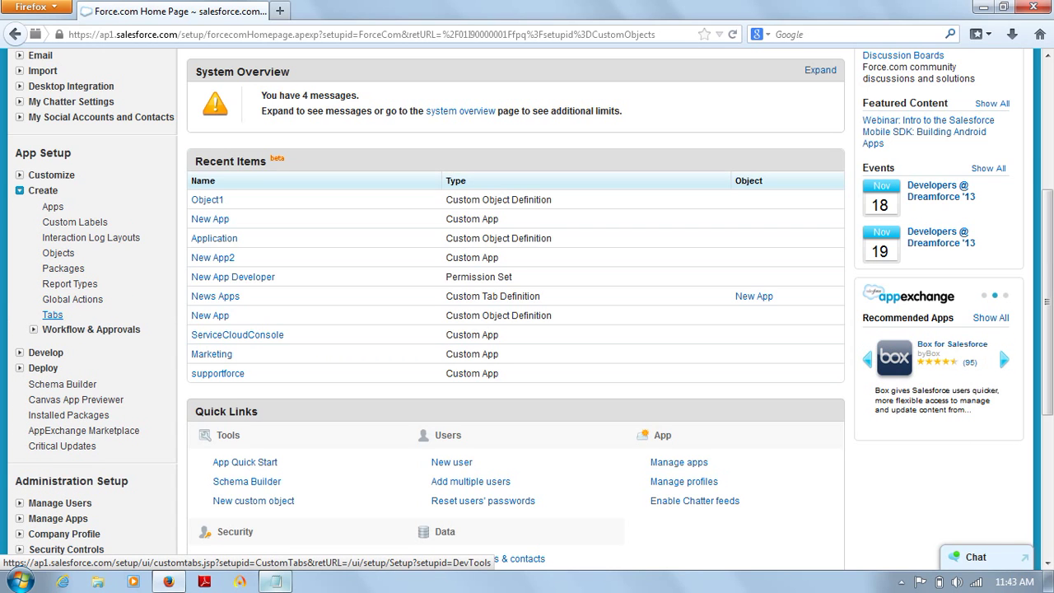
click(52, 315)
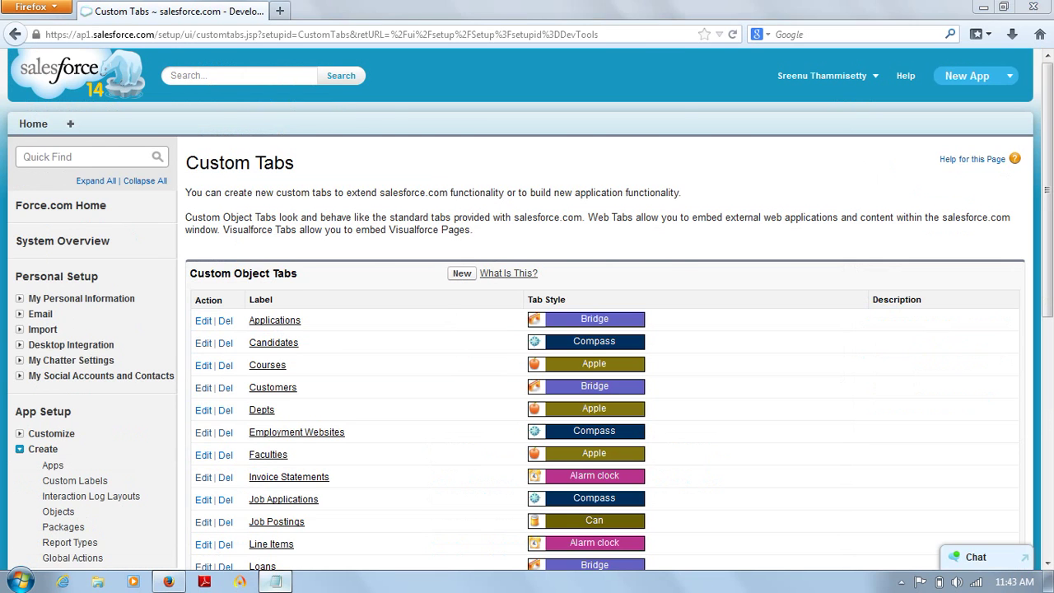
key(alt+Tab)
Step: Write the path 'Setup-->App Setup-->Create-->Tabs.' on a new line, removing a stray '='
key(Return)
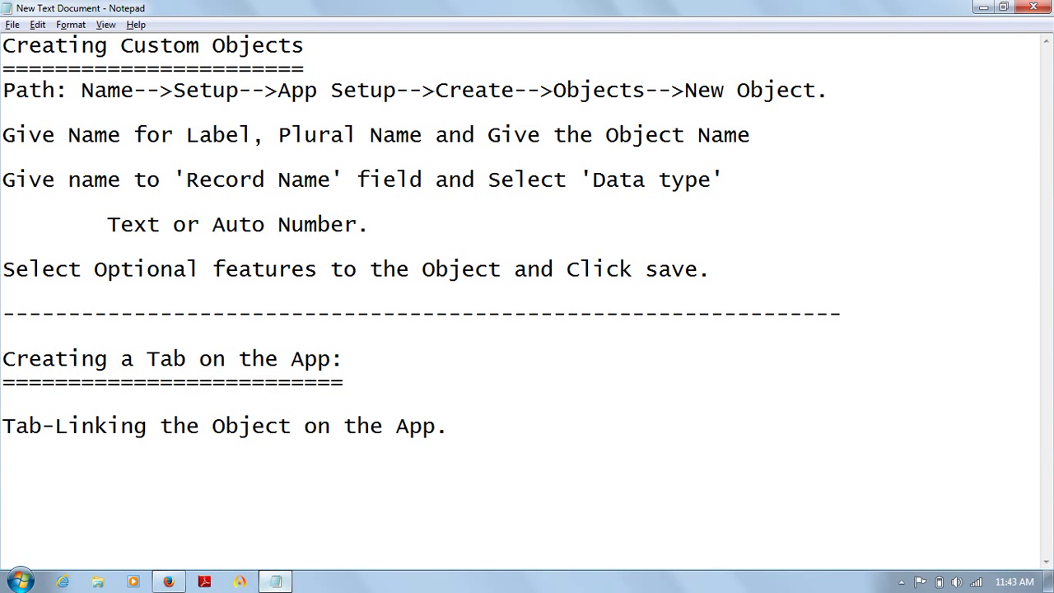
key(BackSpace)
text(Setup-->)
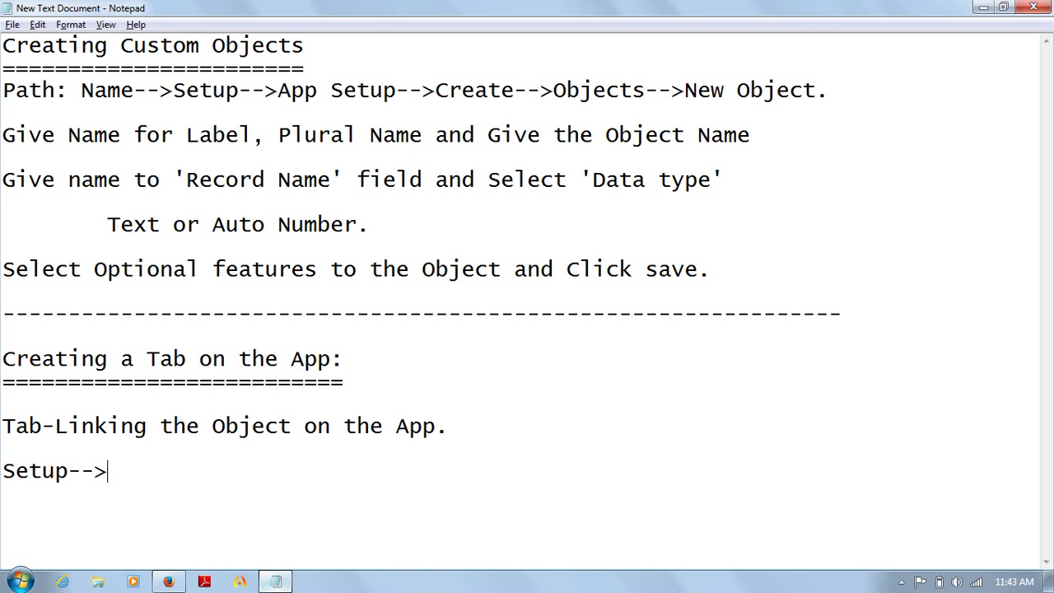
text(App Setu)
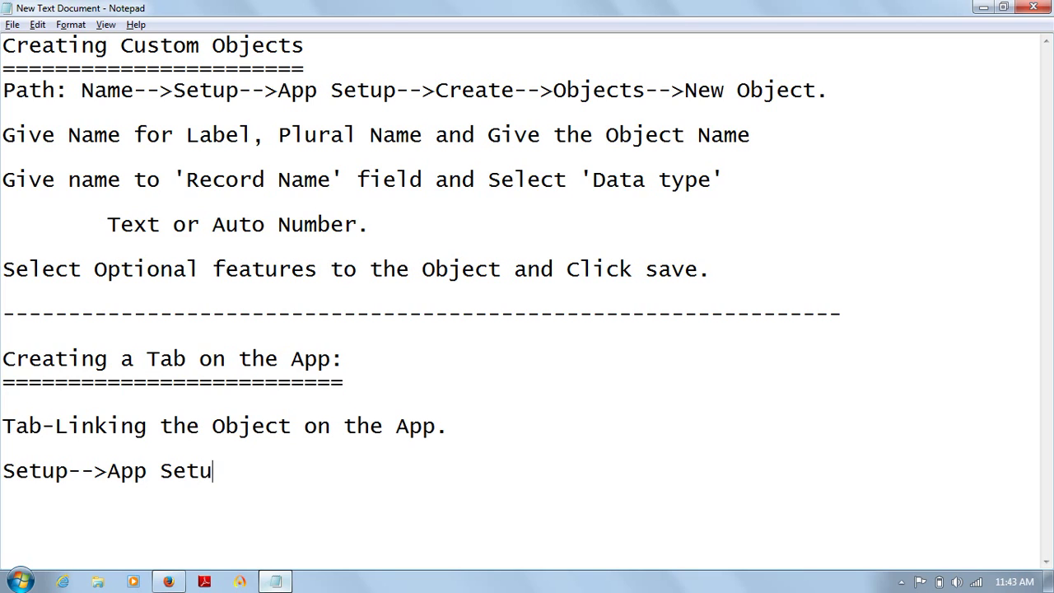
text(p-->Create=)
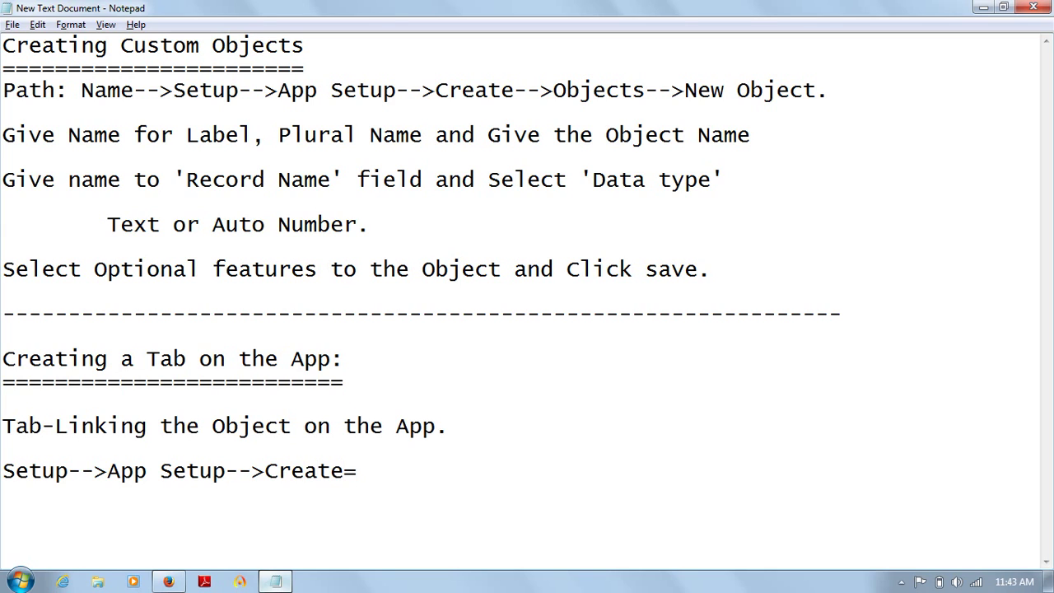
key(BackSpace)
text(-->Tabs)
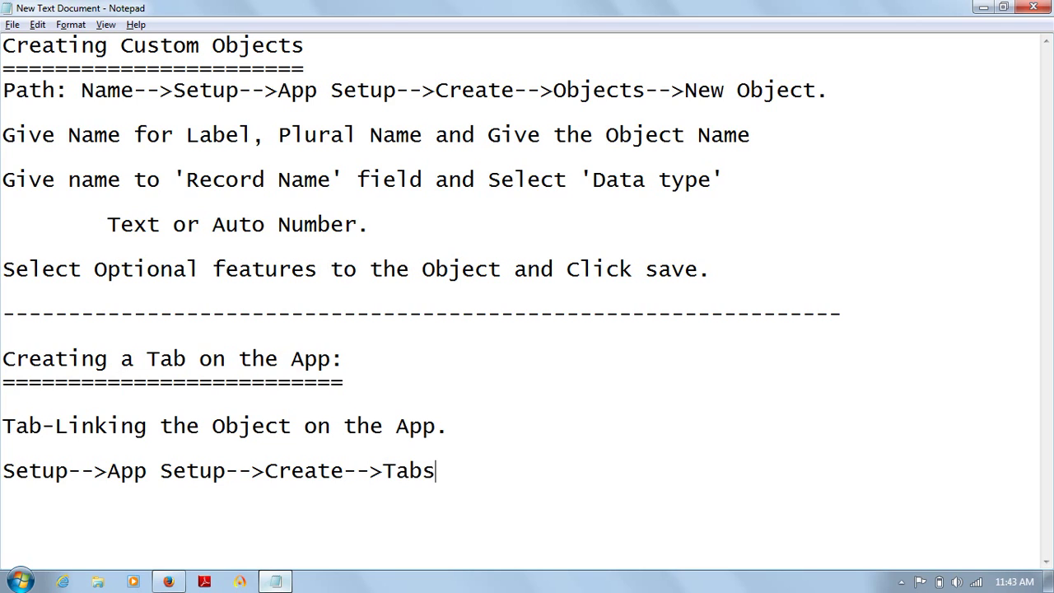
text(.)
key(Return)
key(alt+Tab)
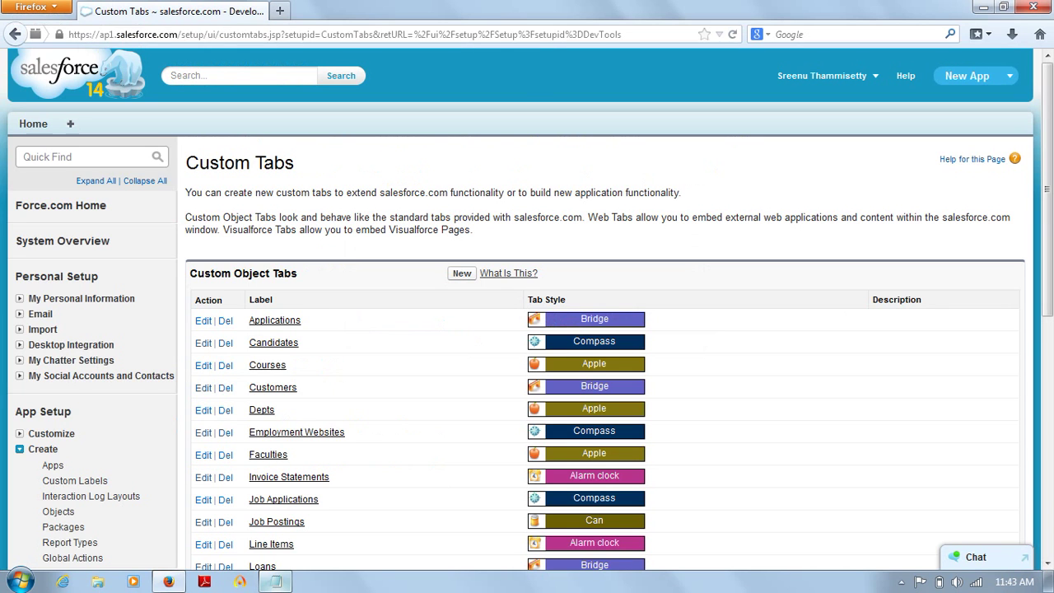
Step: Start a new custom object tab and choose Object1 as its object
scroll(52, 314, down, 6)
click(51, 314)
click(462, 274)
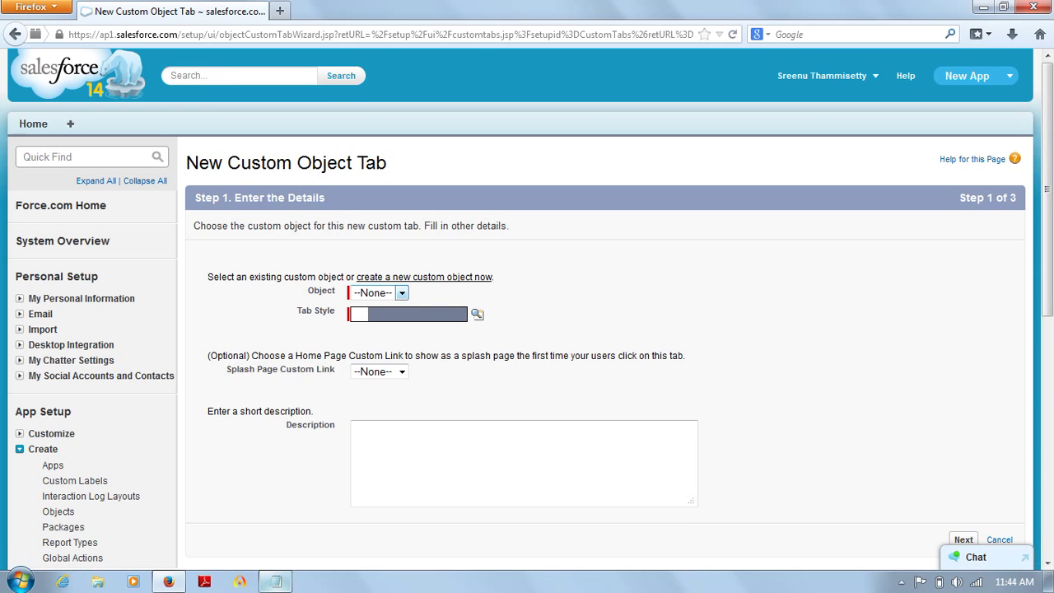
click(401, 292)
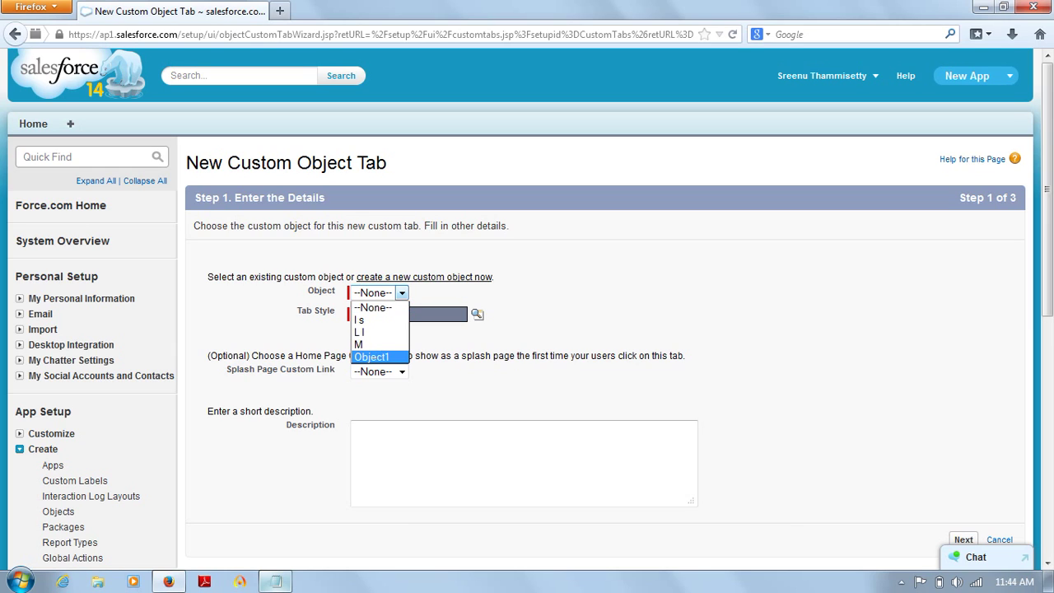
click(372, 357)
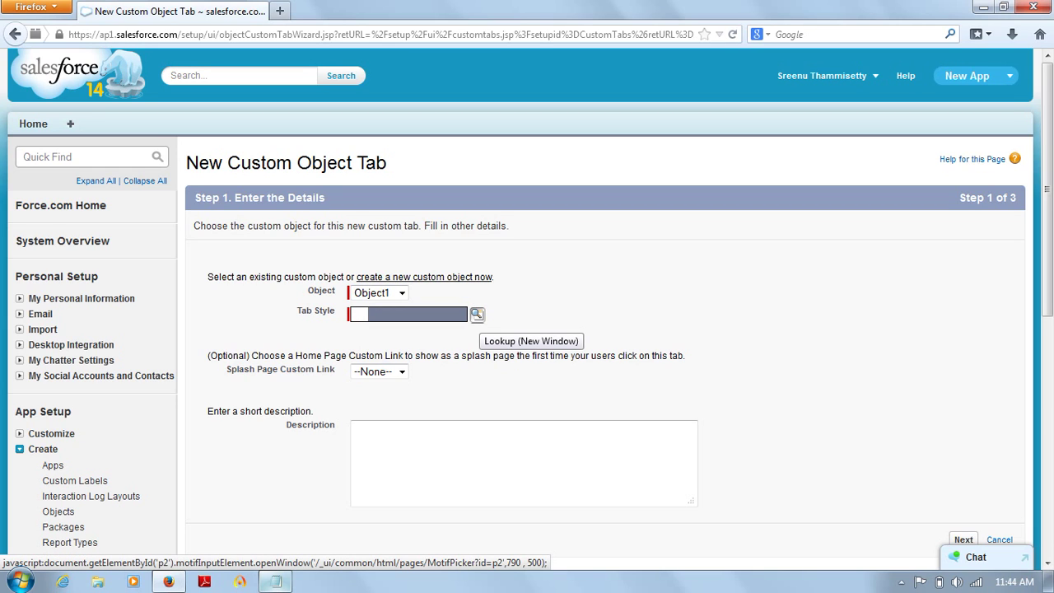
Step: Pick the Boat tab style, leave splash page None and description empty, and continue
click(476, 314)
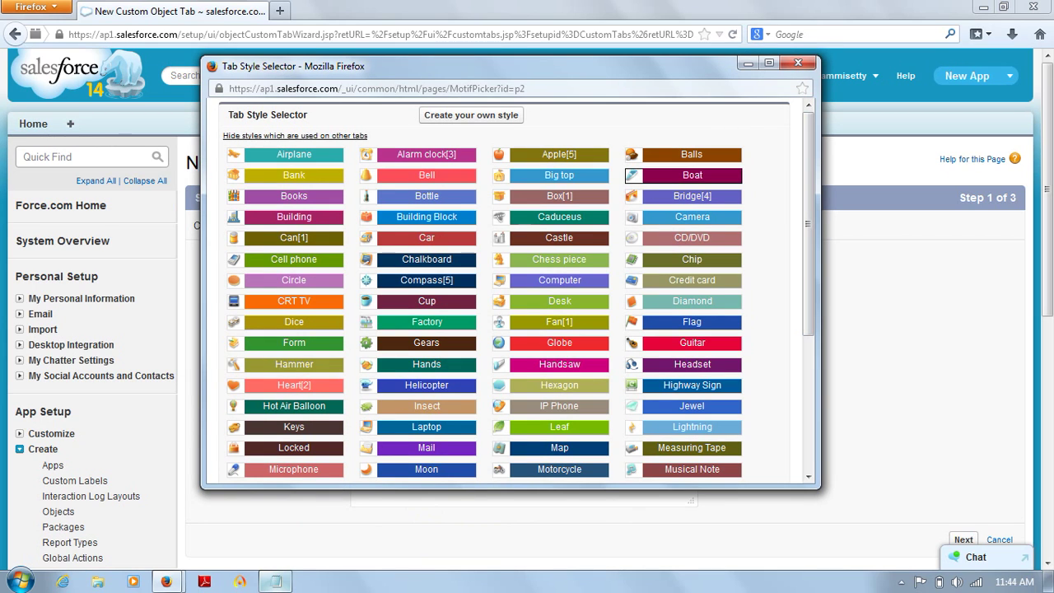
click(692, 174)
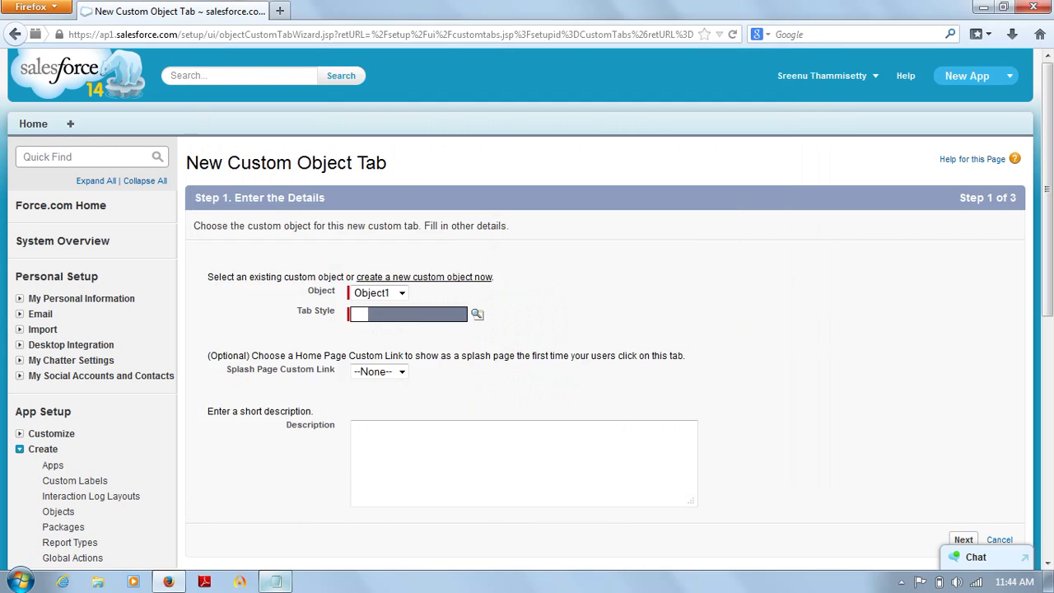
scroll(527, 309, down, 4)
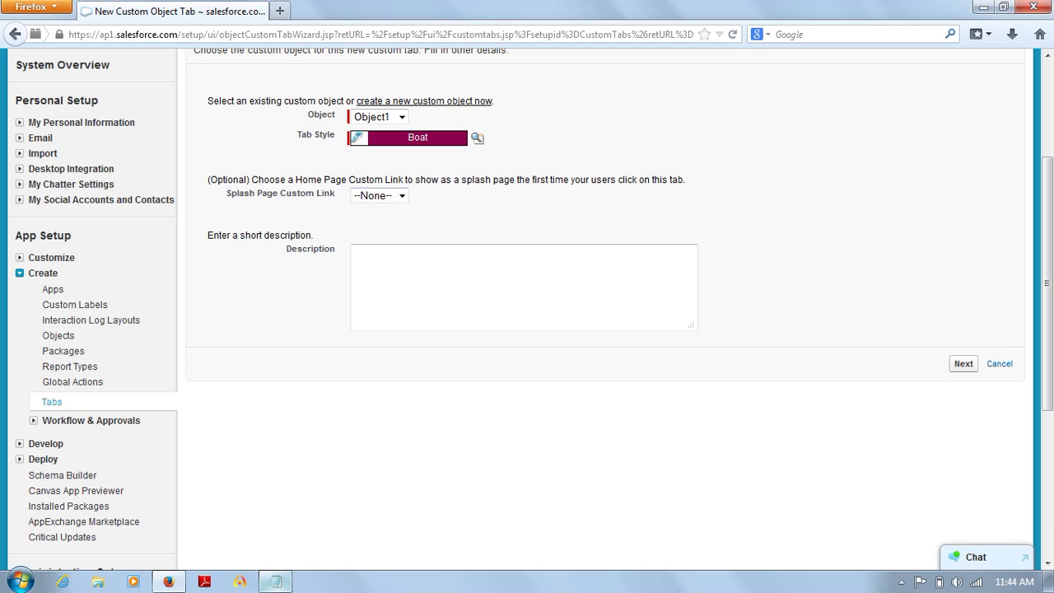
click(401, 196)
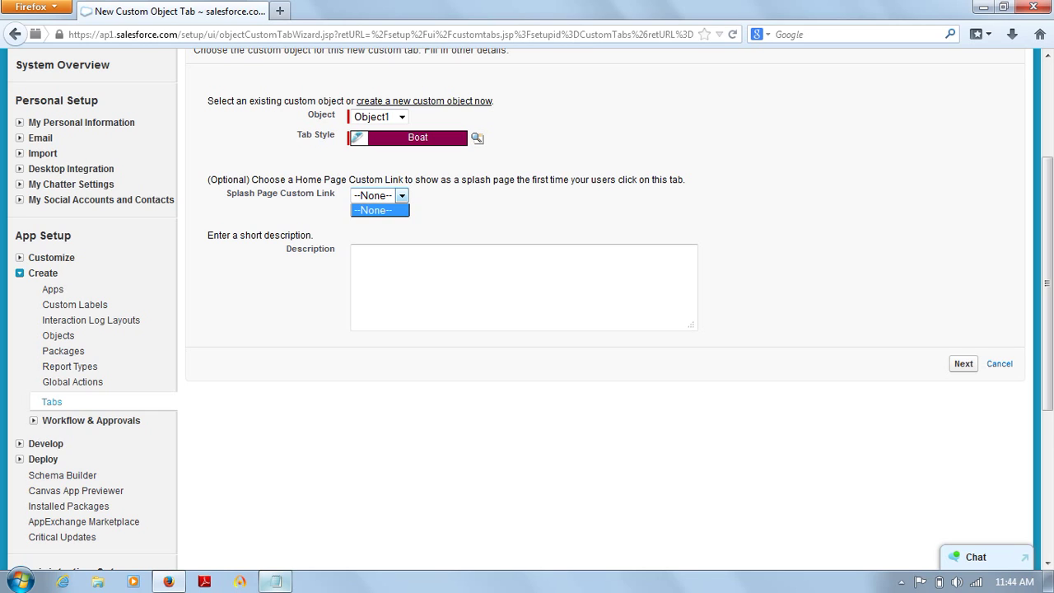
click(401, 196)
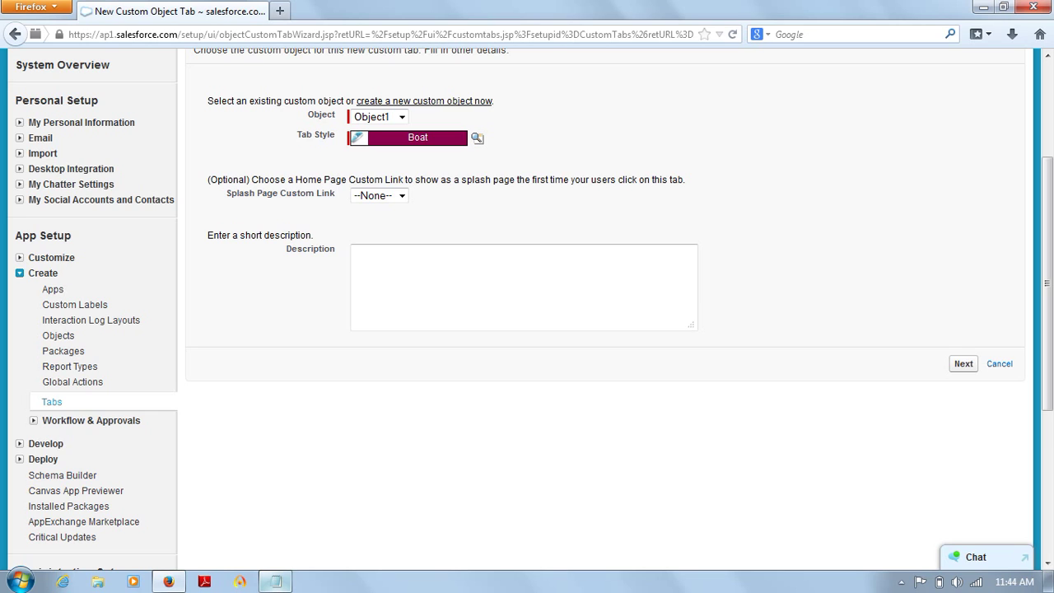
click(402, 265)
click(963, 363)
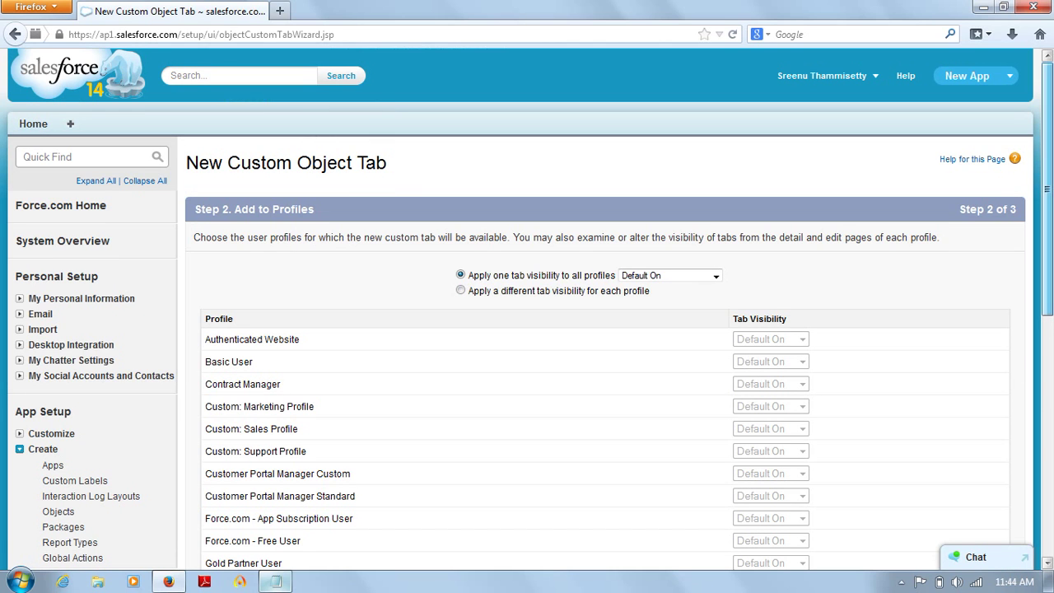
Step: Review the profile list, keeping the tab Default On for every profile
scroll(527, 308, down, 2)
scroll(527, 309, down, 3)
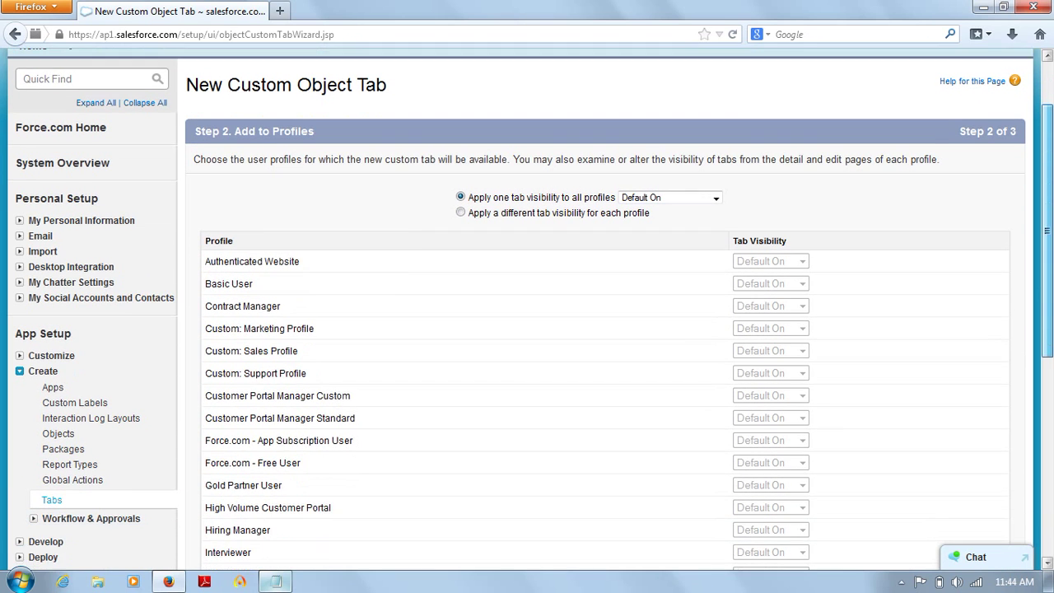
scroll(527, 309, down, 1)
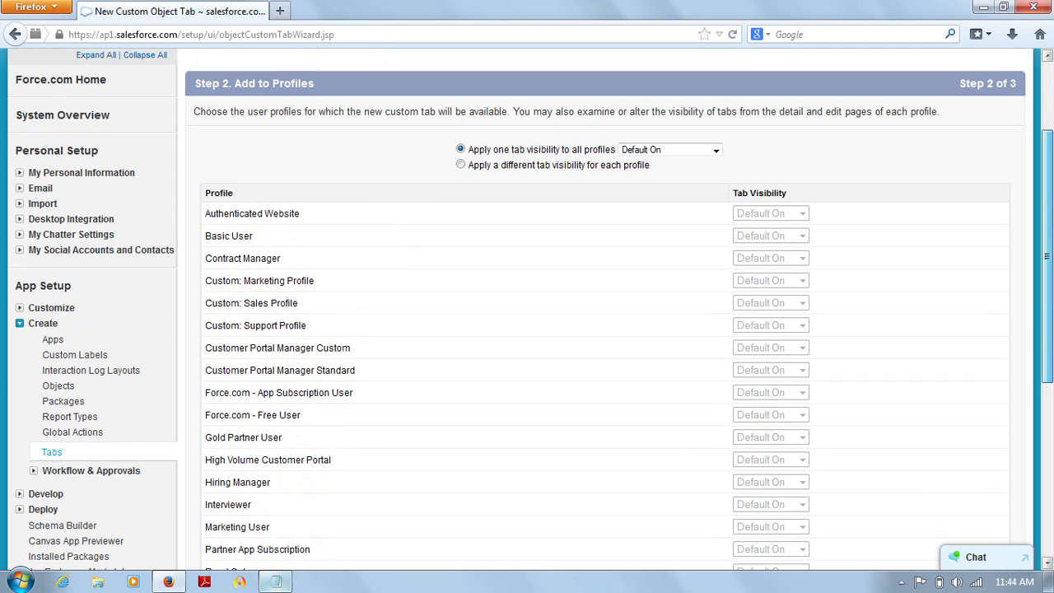
scroll(527, 308, down, 10)
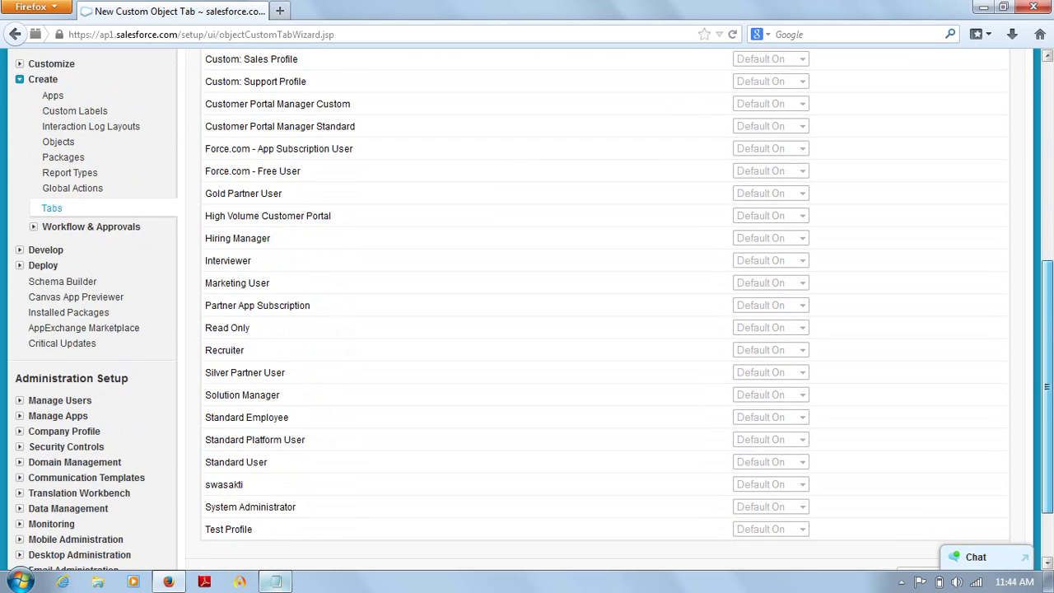
scroll(527, 309, up, 10)
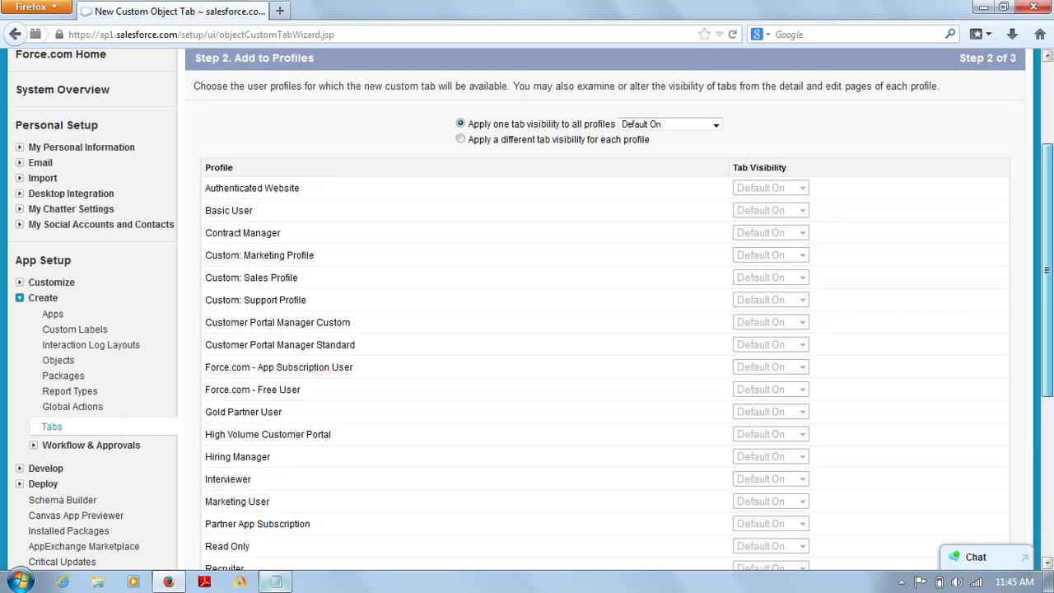
scroll(527, 309, up, 3)
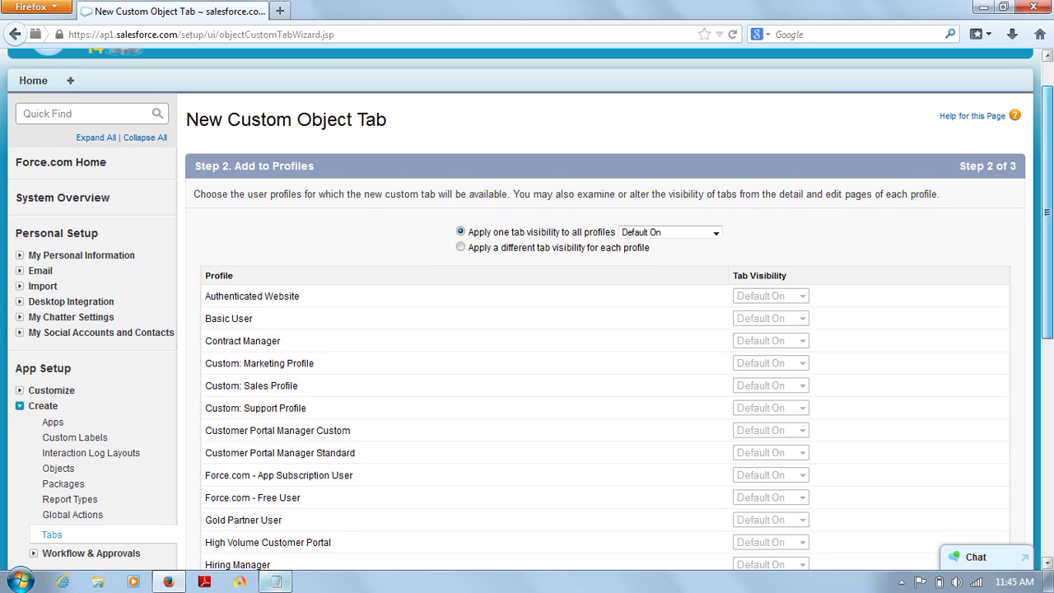
scroll(527, 309, down, 6)
scroll(527, 308, down, 1)
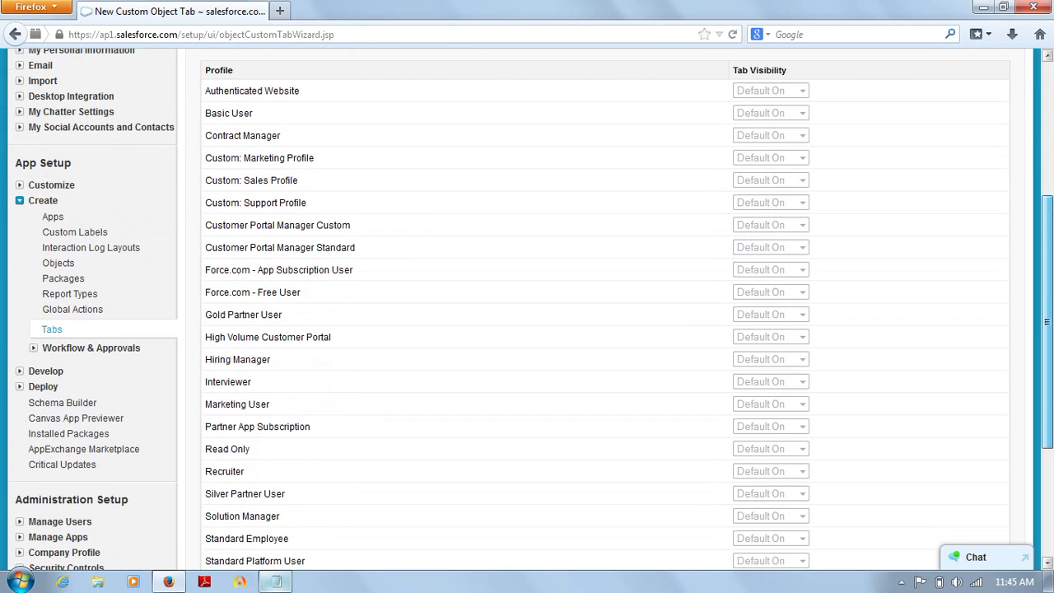
scroll(527, 309, down, 6)
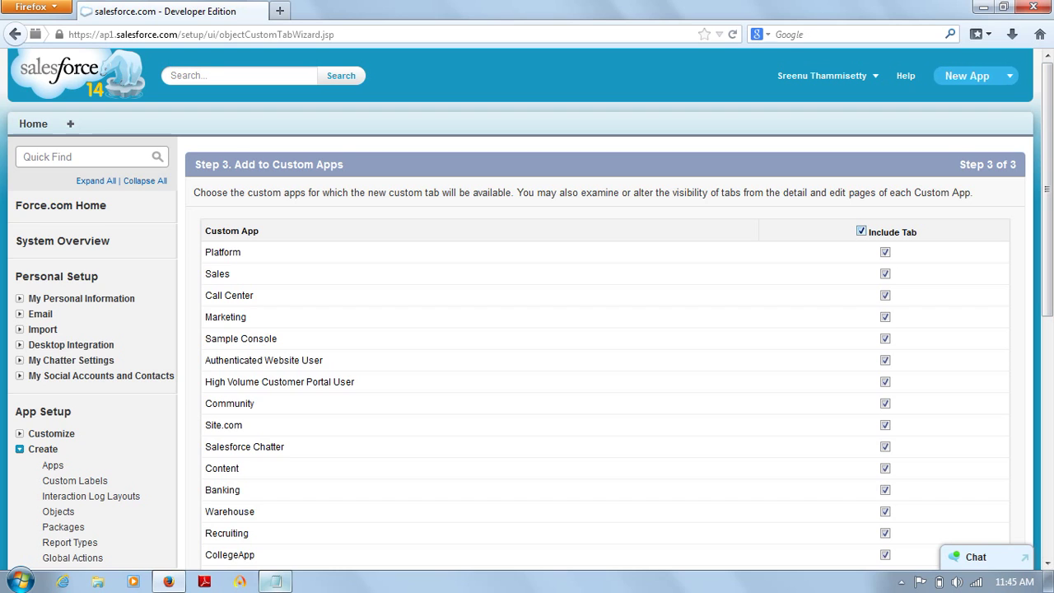
Step: Untick all custom apps, tick only New App, and save the Objects1 tab
key(space)
scroll(527, 308, down, 2)
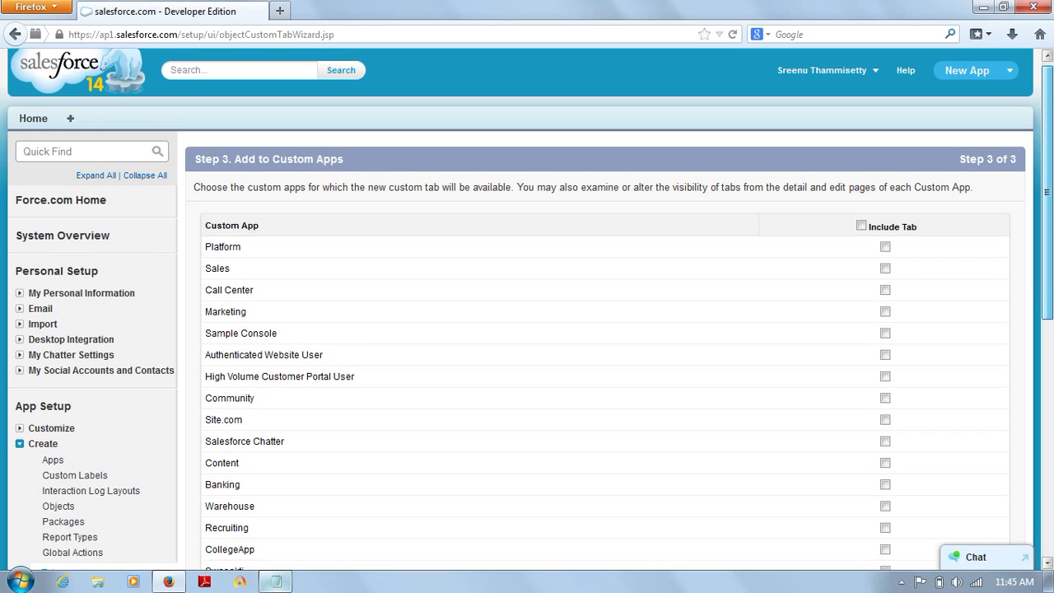
scroll(527, 309, down, 1)
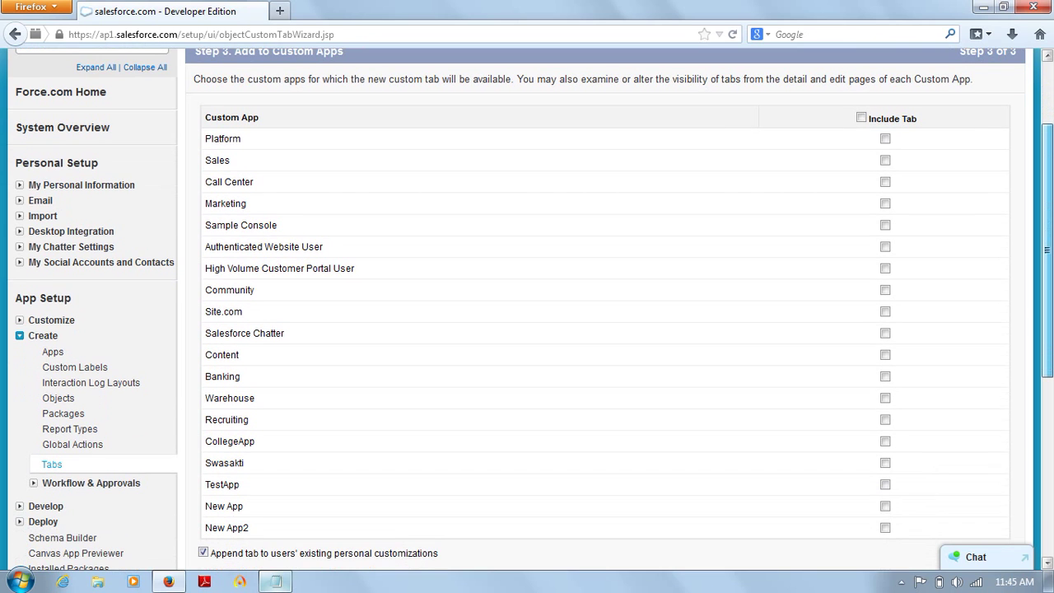
scroll(527, 309, down, 2)
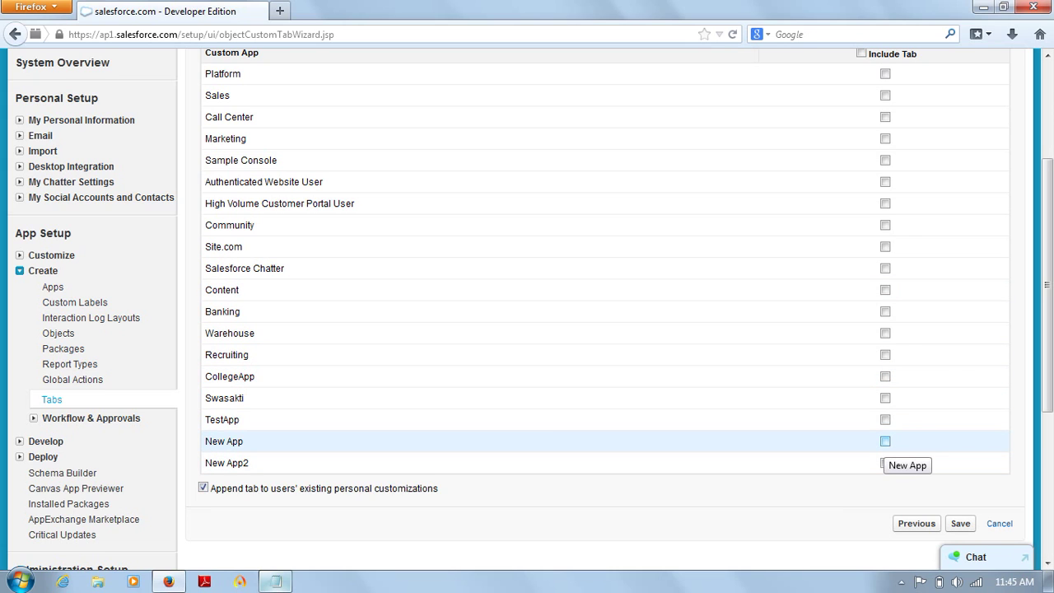
click(885, 441)
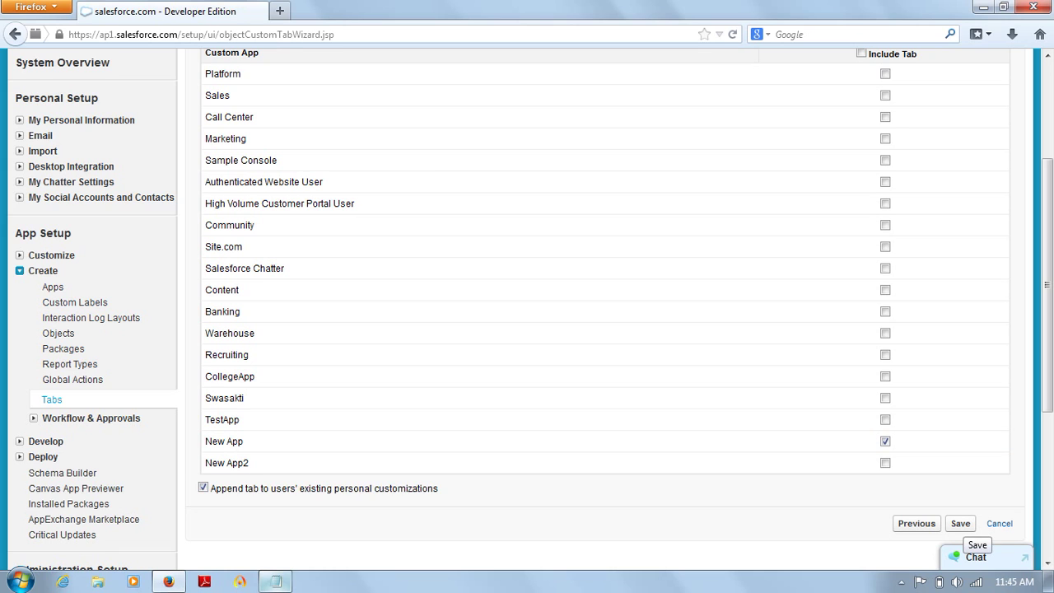
click(960, 523)
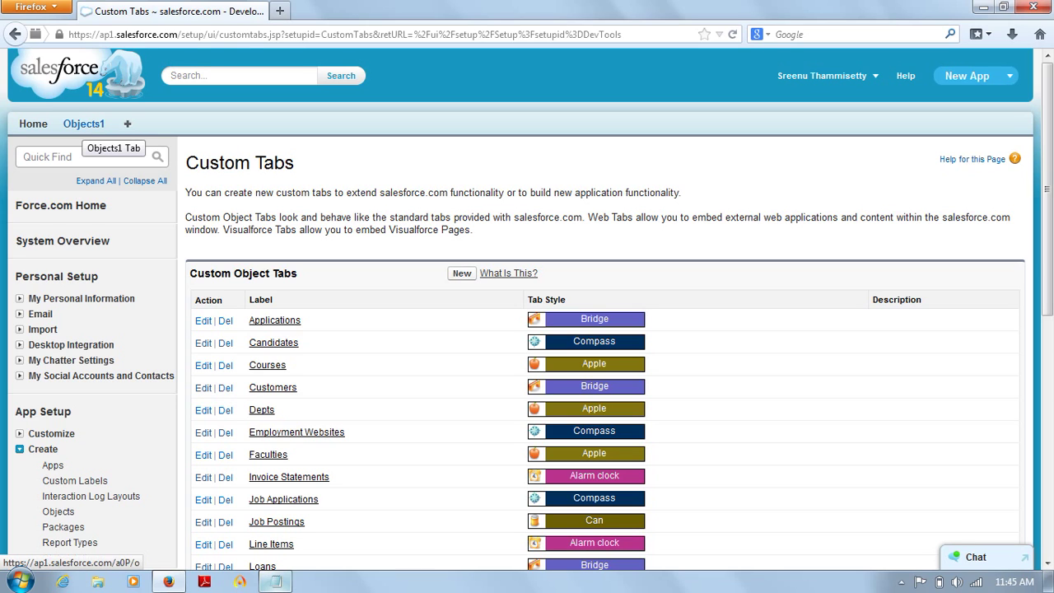
Step: View the Objects1 tab's home page, then switch back to the Notepad notes
click(83, 124)
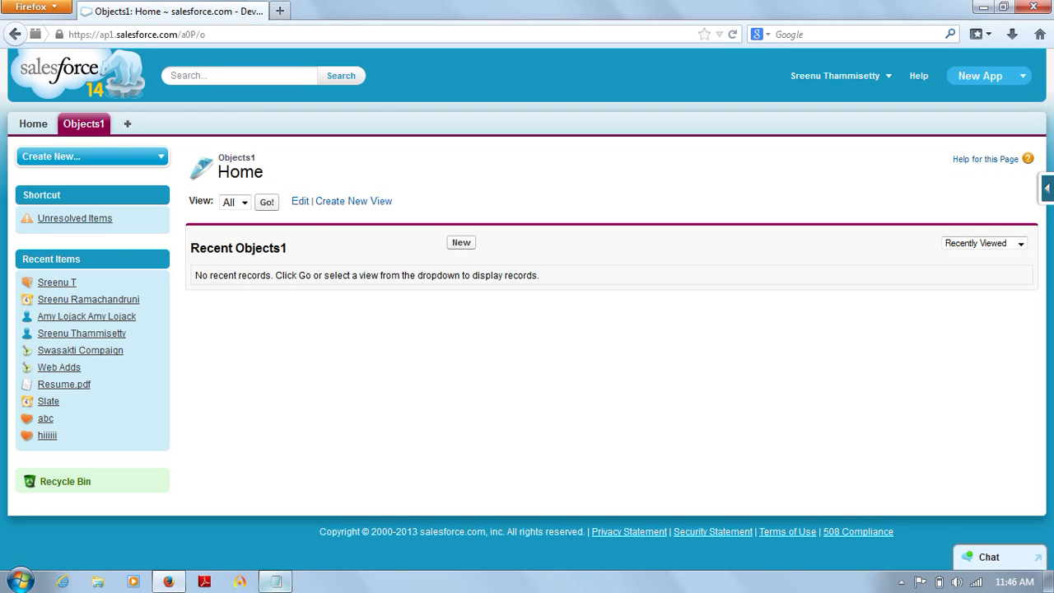
click(275, 581)
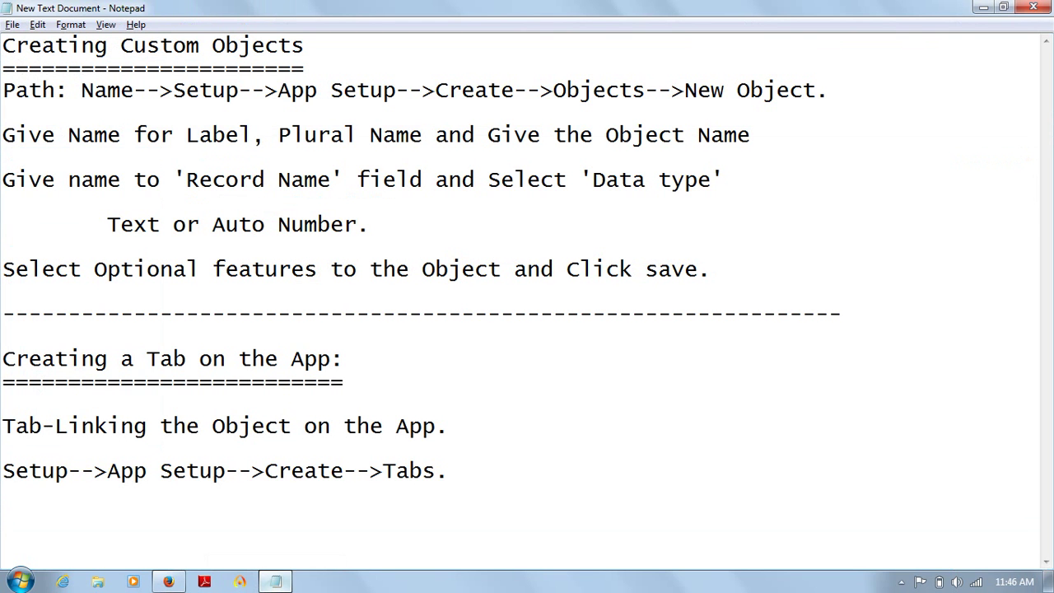
Step: Extend the path with '-->New Tab.' and list four numbered steps: object, style, profiles, apps
click(450, 472)
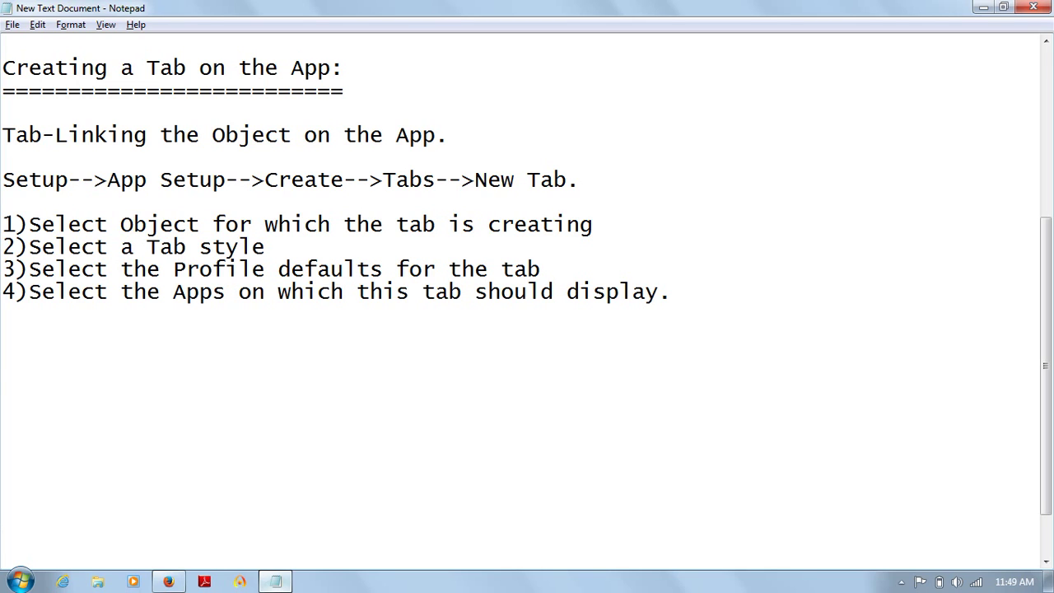
click(3, 382)
Step: Add the line 'Successfully created the tabs using Force.com platform.' followed by a blank line
text(Successfull)
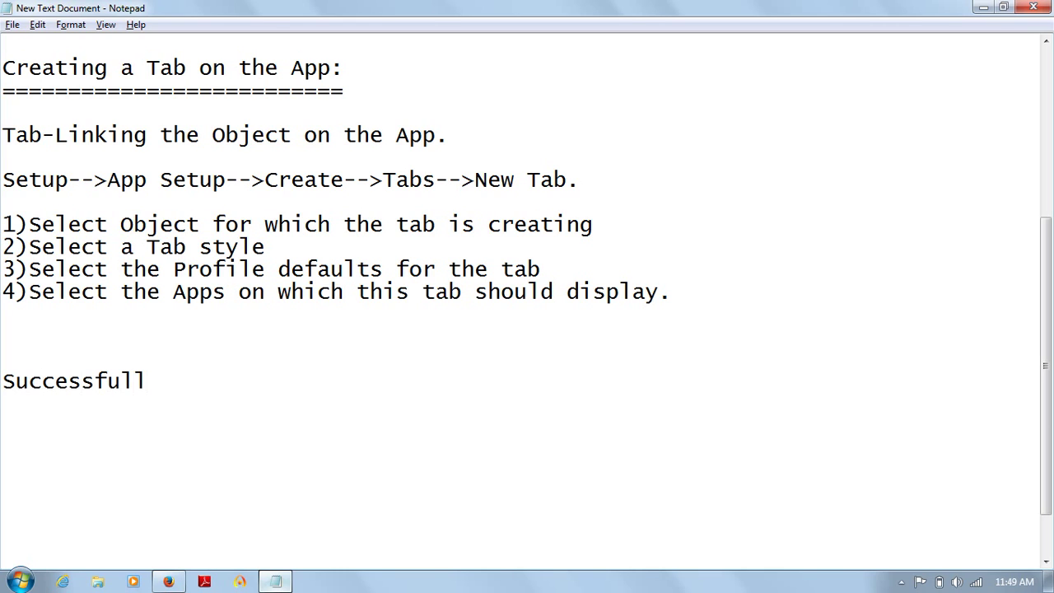
key(BackSpace)
text(ly create)
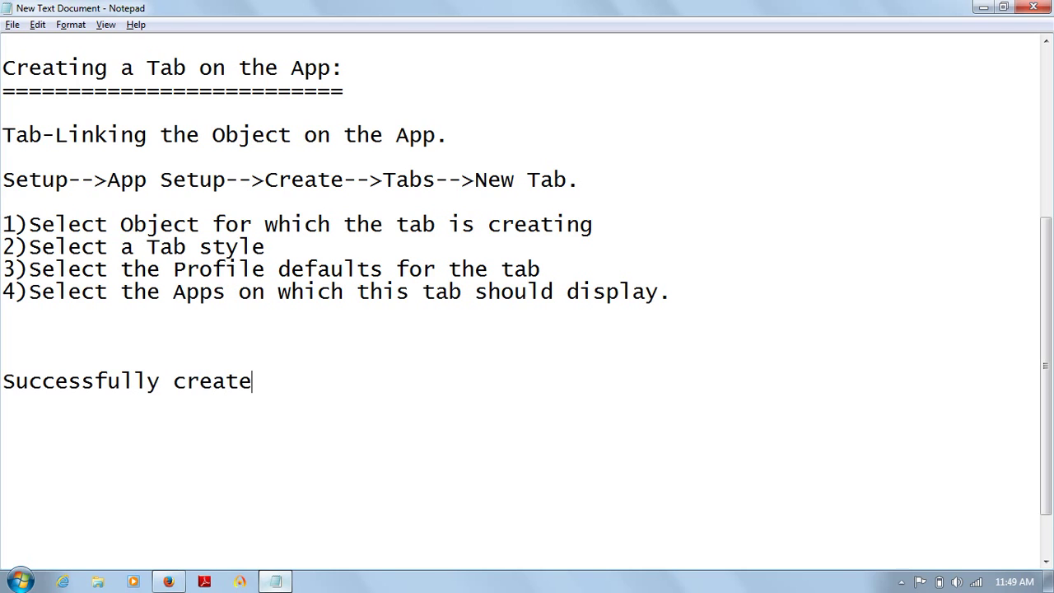
text(d the tabs )
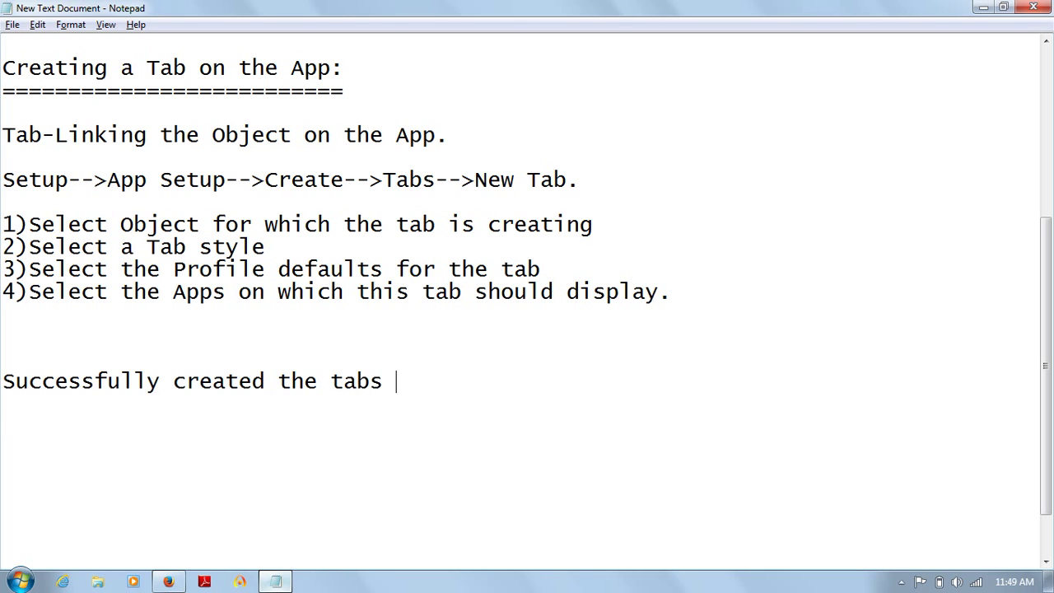
text(using )
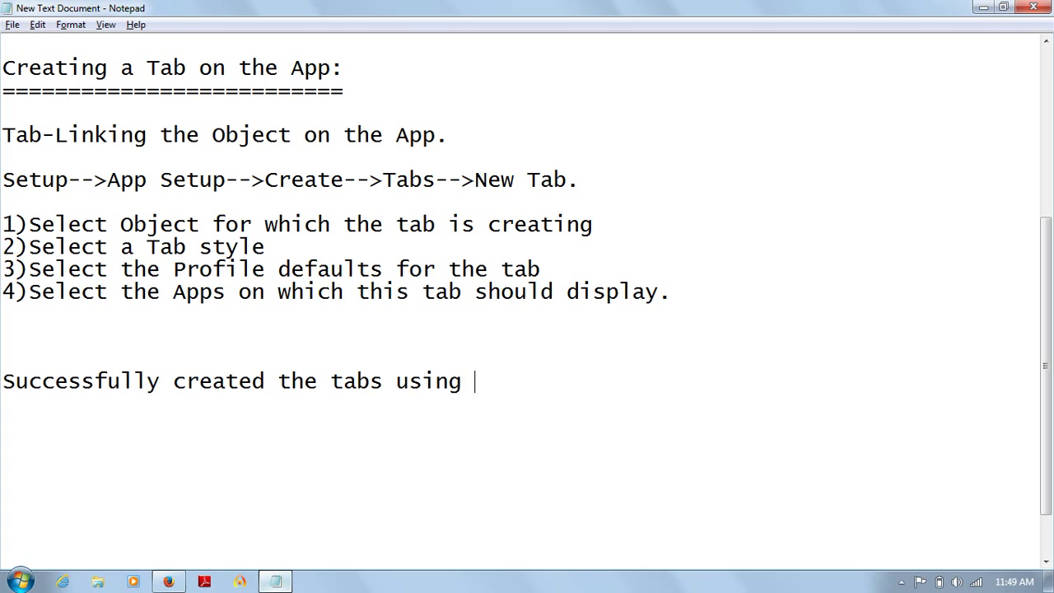
text(Force)
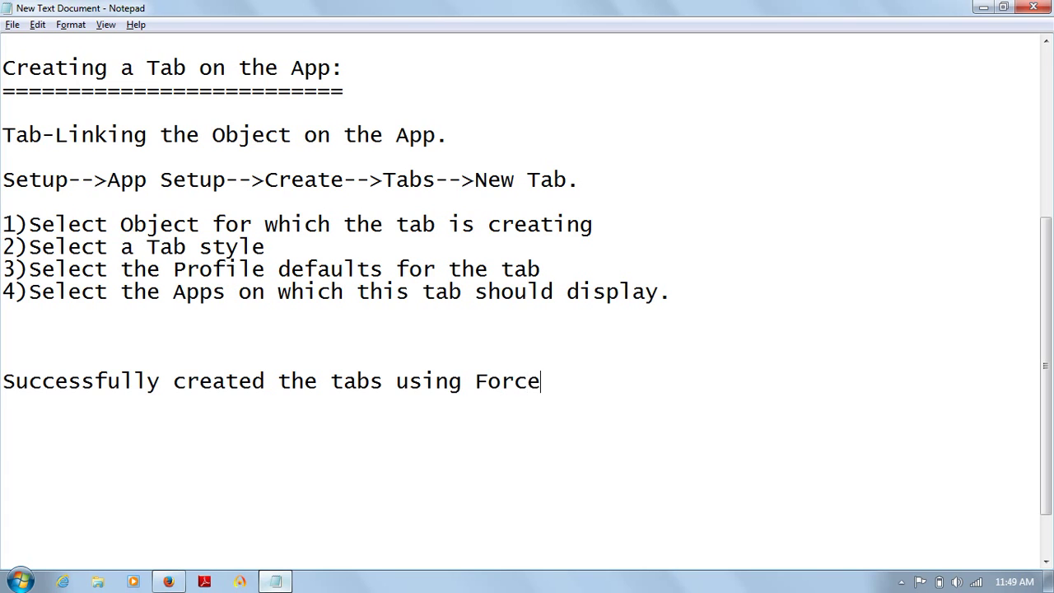
text(.com p)
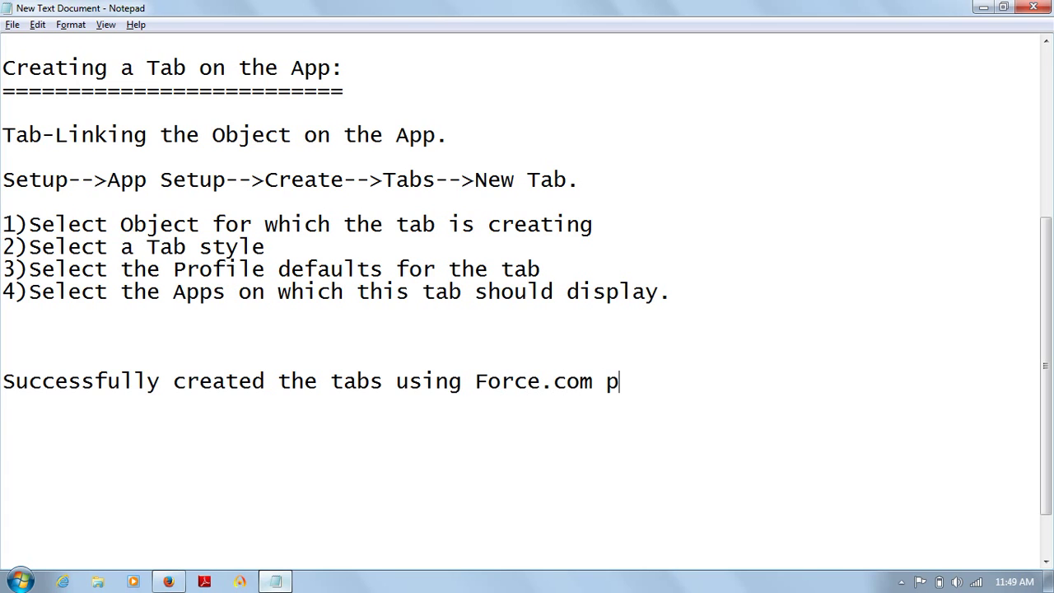
text(latform)
text(.)
key(Return)
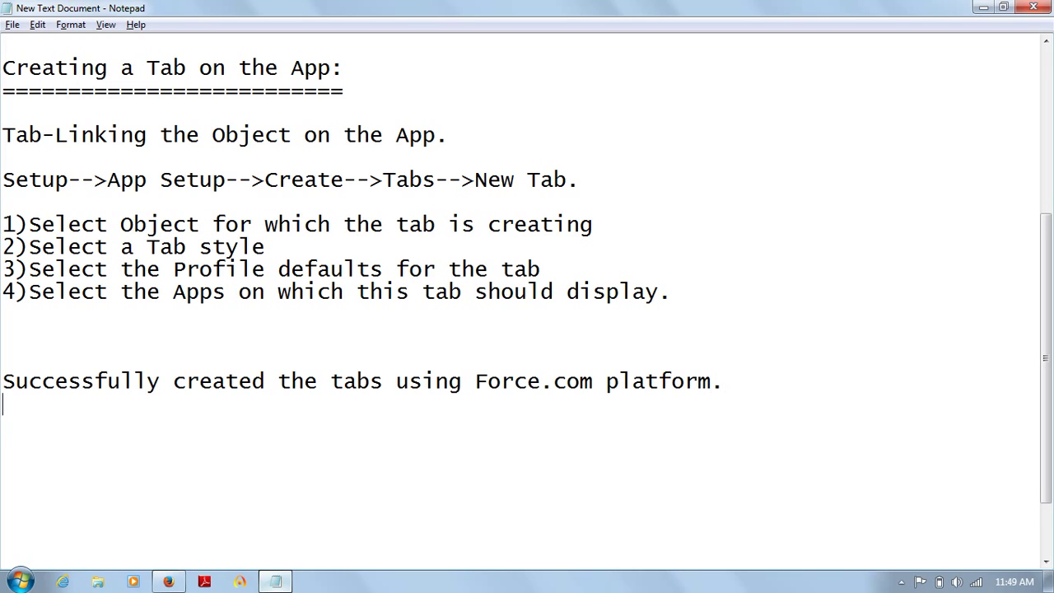
key(Return)
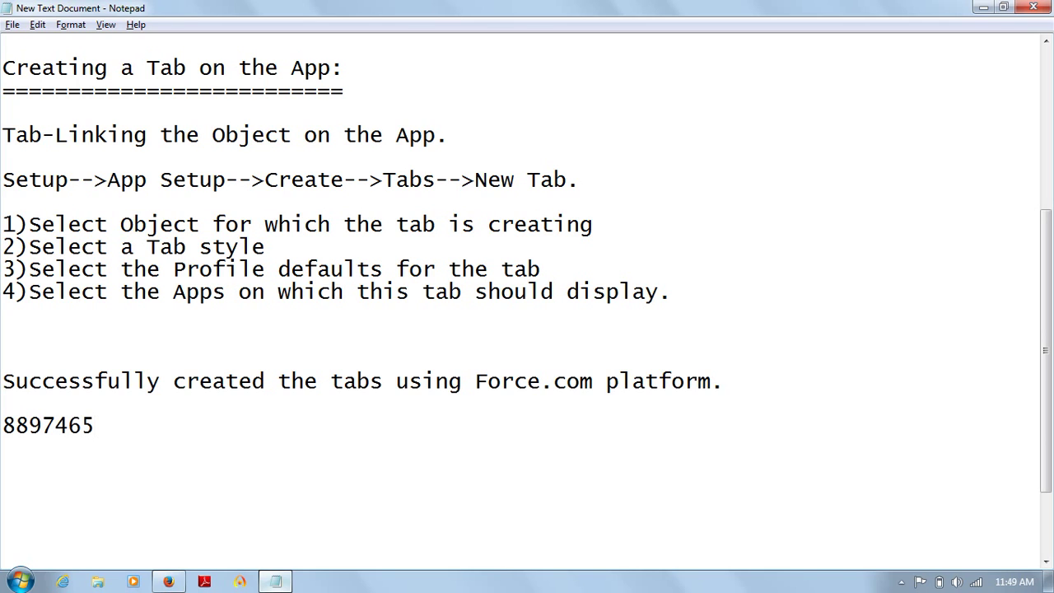
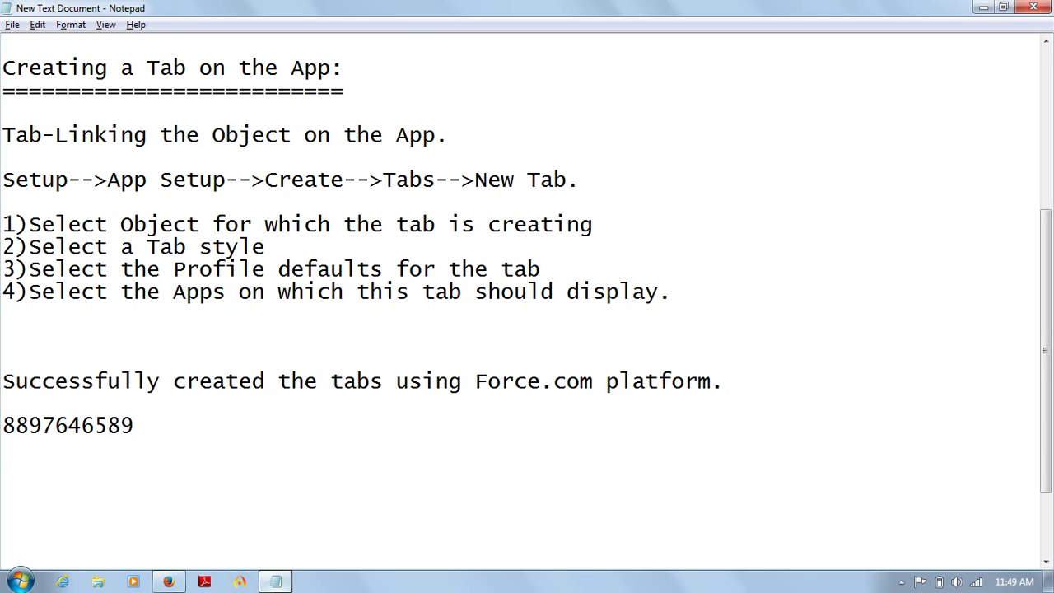
Step: Enter the contact phone number and, on the next line, the contact e-mail address
key(Return)
key(Return)
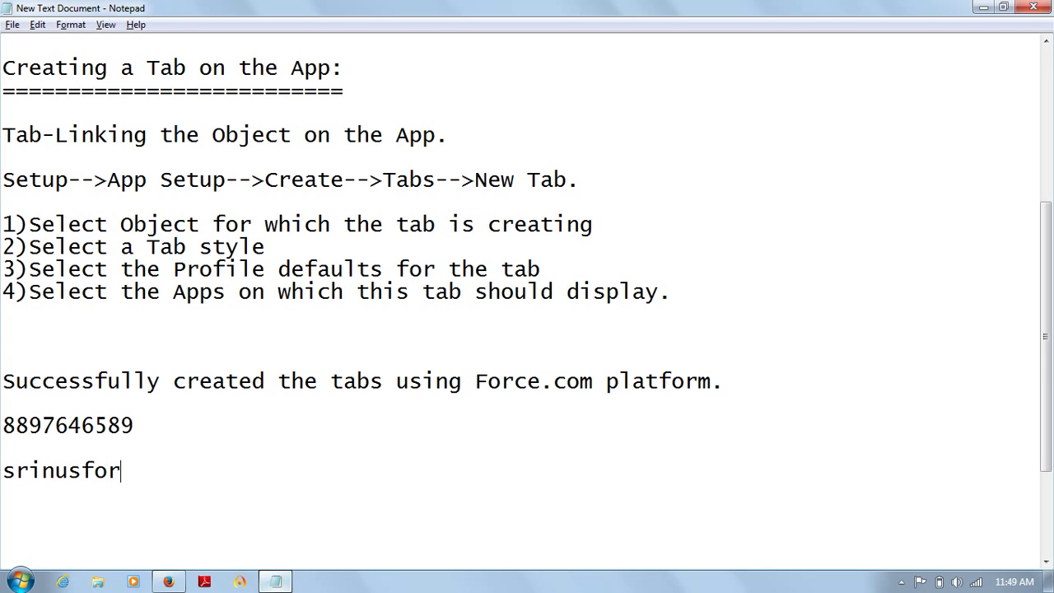
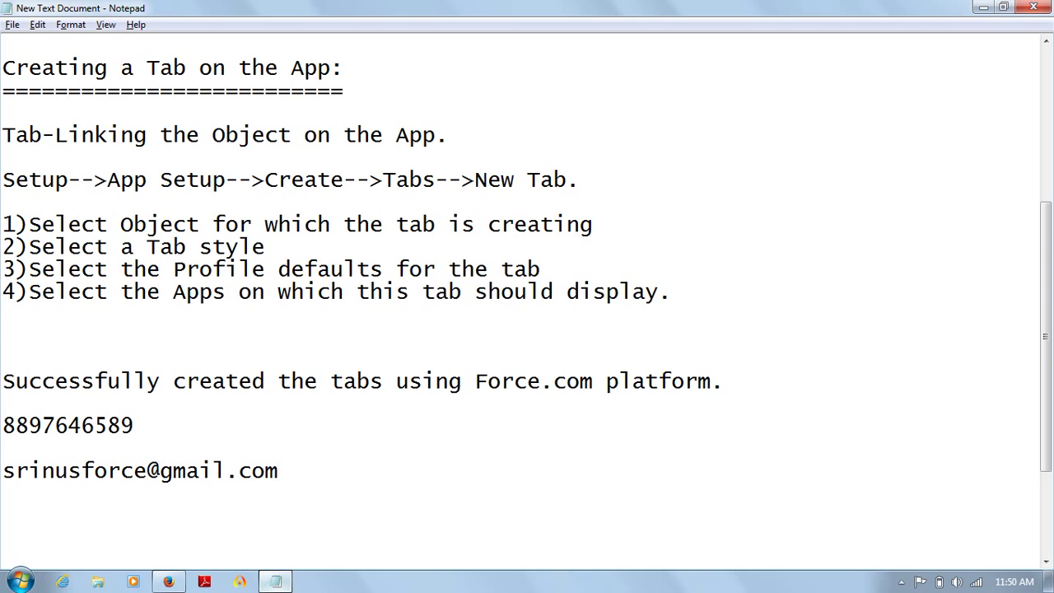